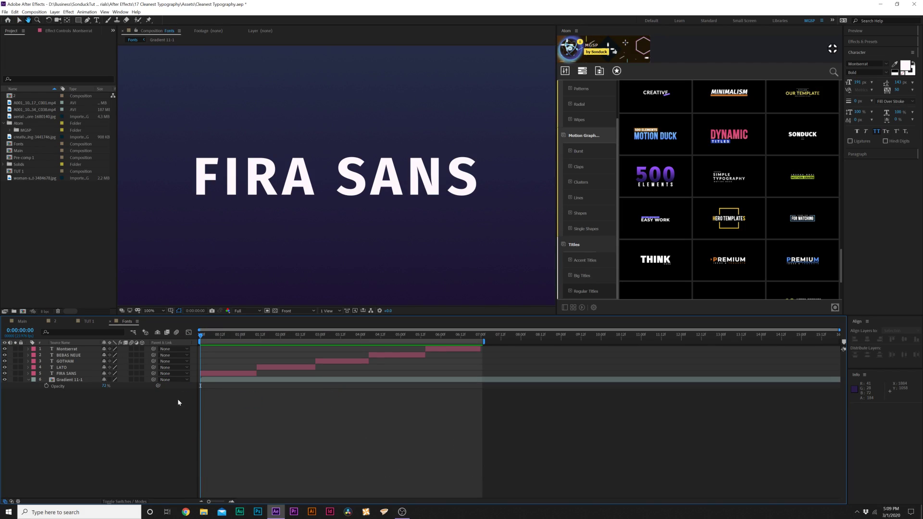
Preview the Fonts composition and try hyphenating the MONTSERRAT title as MONT-SERRA-T.
key(space)
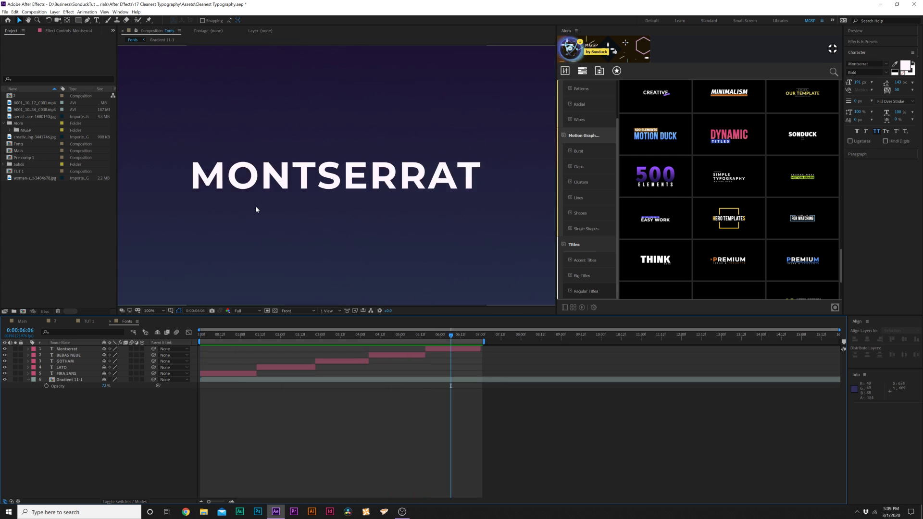
click(96, 21)
click(318, 179)
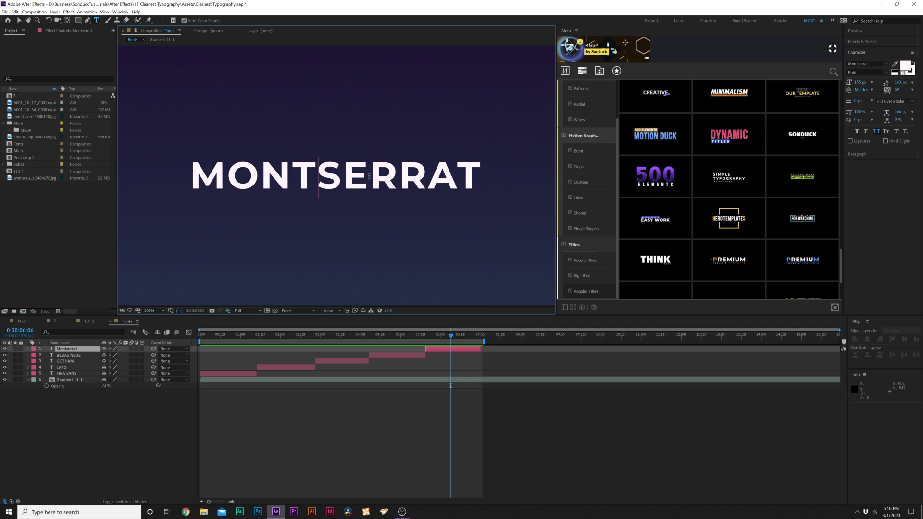
text(-)
click(450, 179)
text(-)
key(Escape)
key(v)
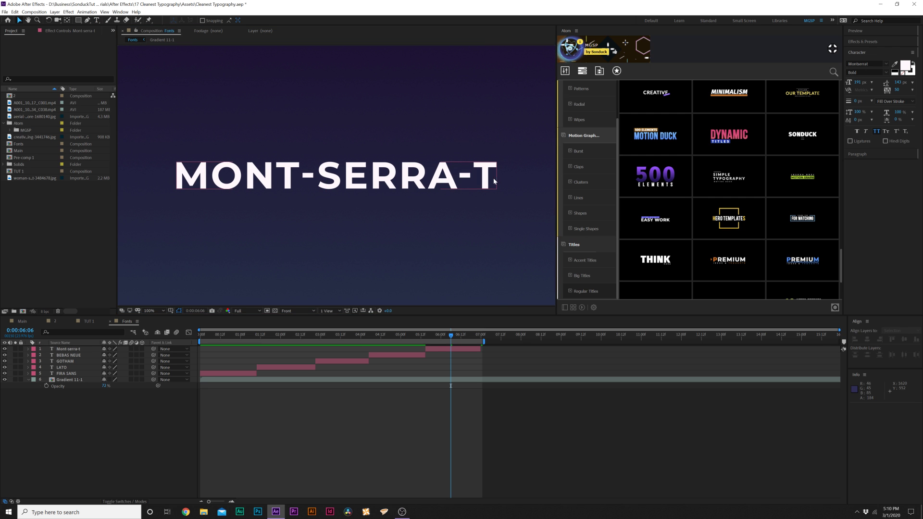
key(ctrl+z)
key(space)
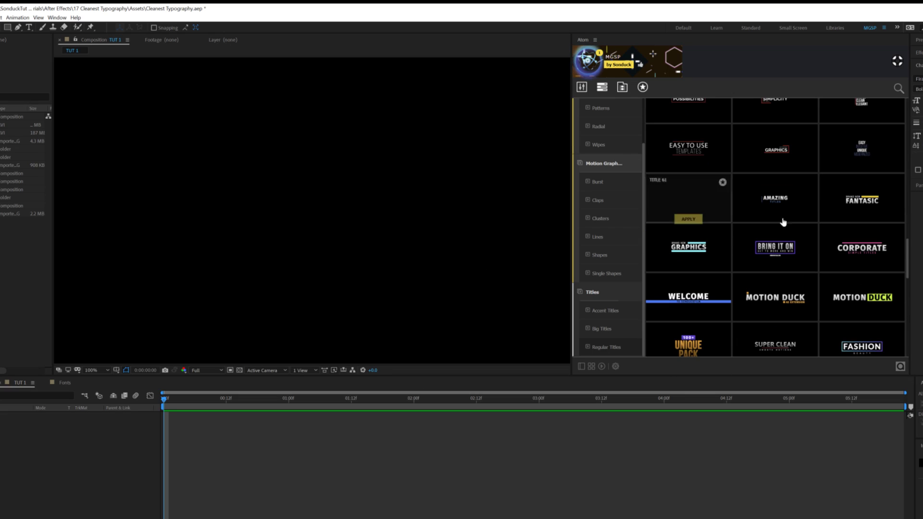
Try out the BRING IT ON title template in the TUT 1 composition and delete its layer.
click(775, 268)
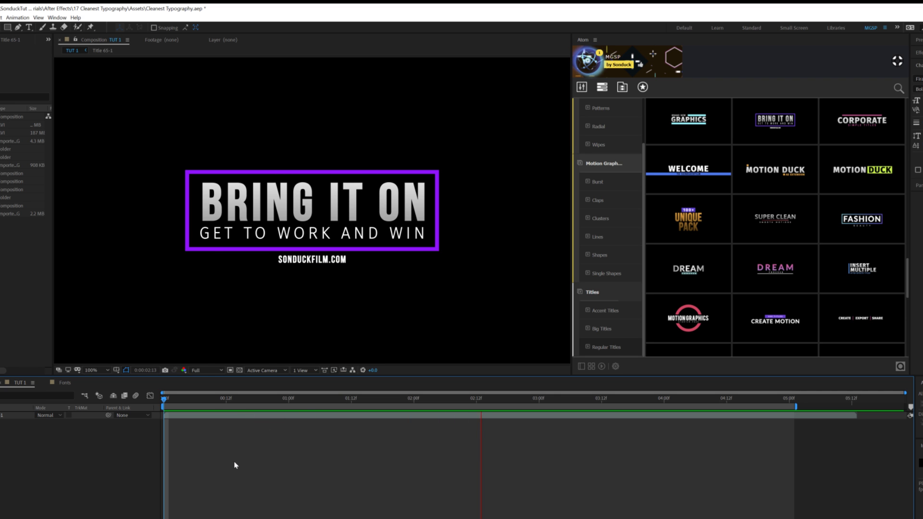
scroll(764, 266, down, 5)
scroll(758, 267, up, 3)
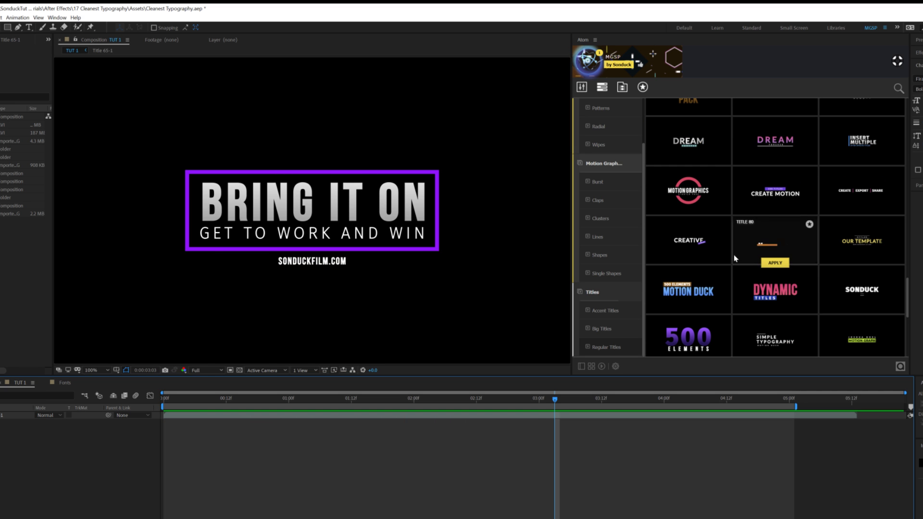
scroll(735, 269, up, 8)
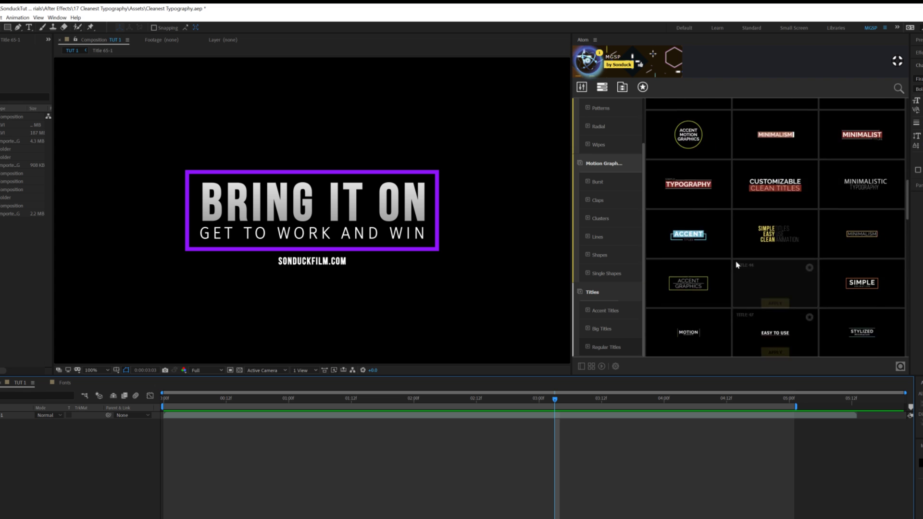
scroll(728, 265, down, 6)
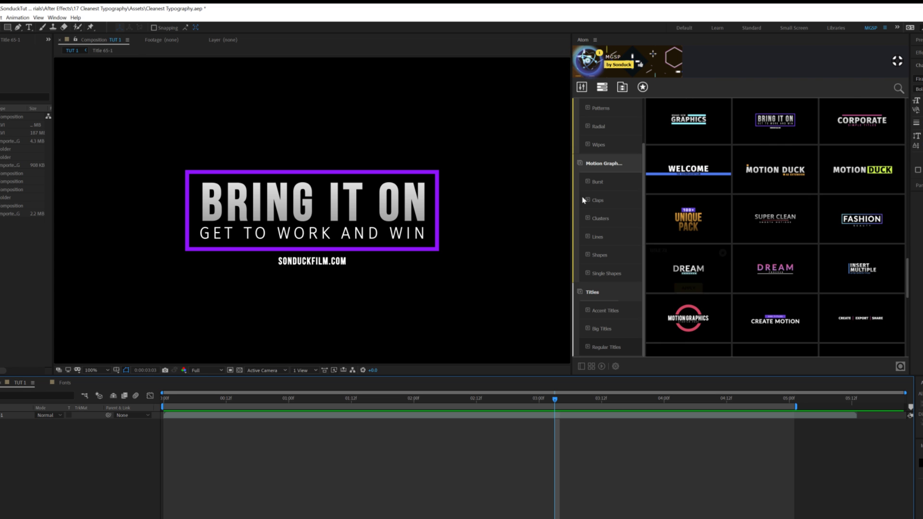
click(312, 210)
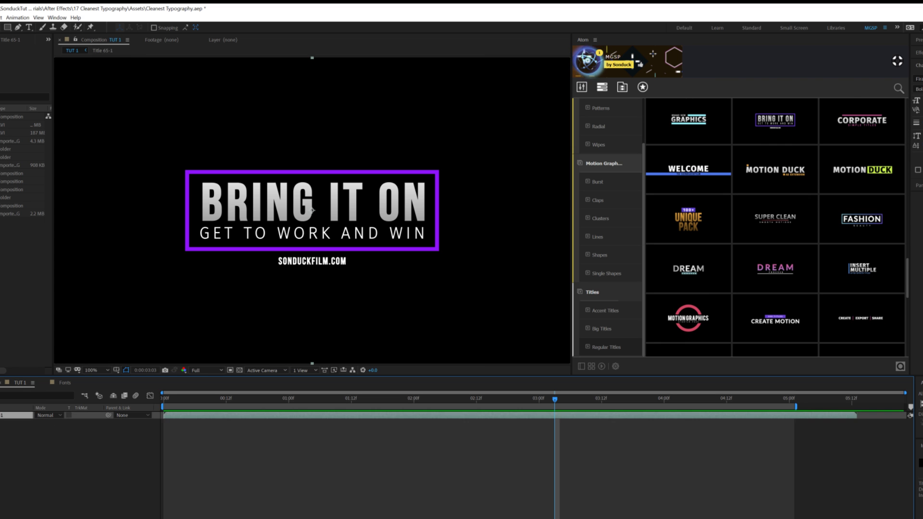
key(Delete)
Create a centered two-line white SUPER CLEAN text in Fira Sans Bold at 191 px in the TUT 1 composition.
click(29, 27)
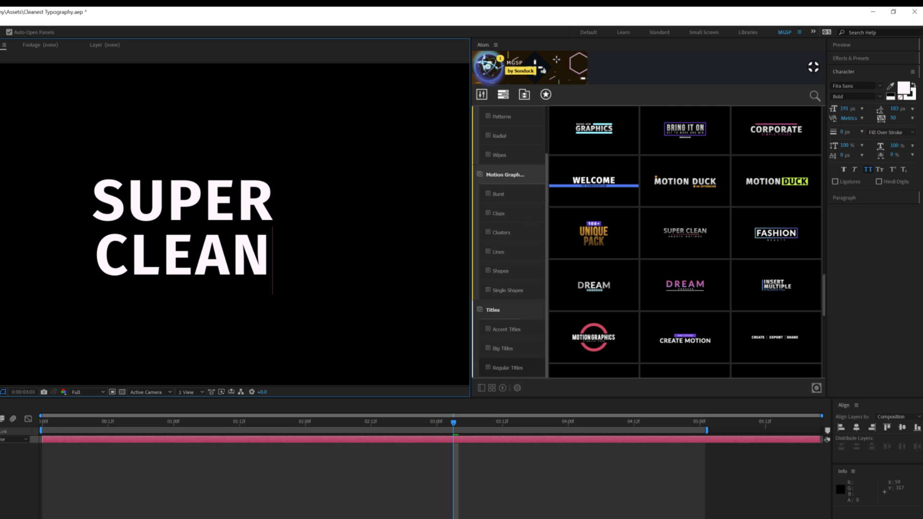
key(Escape)
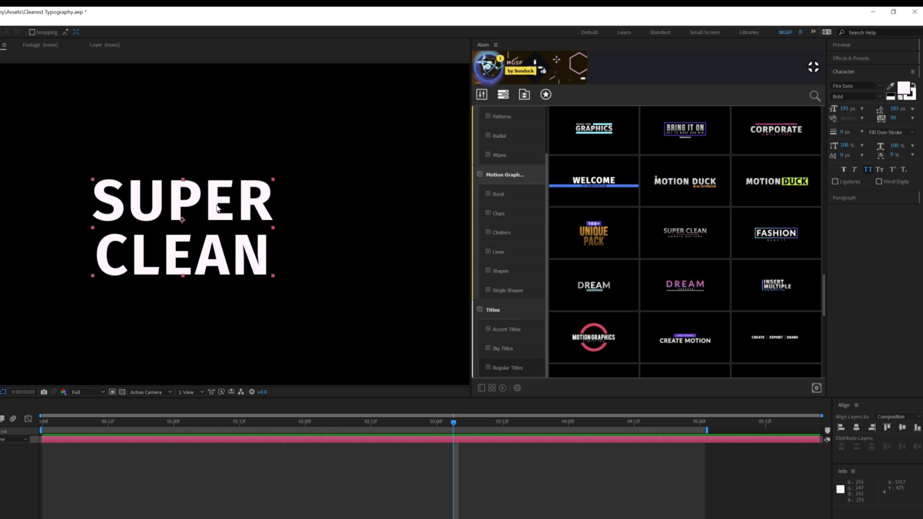
click(101, 330)
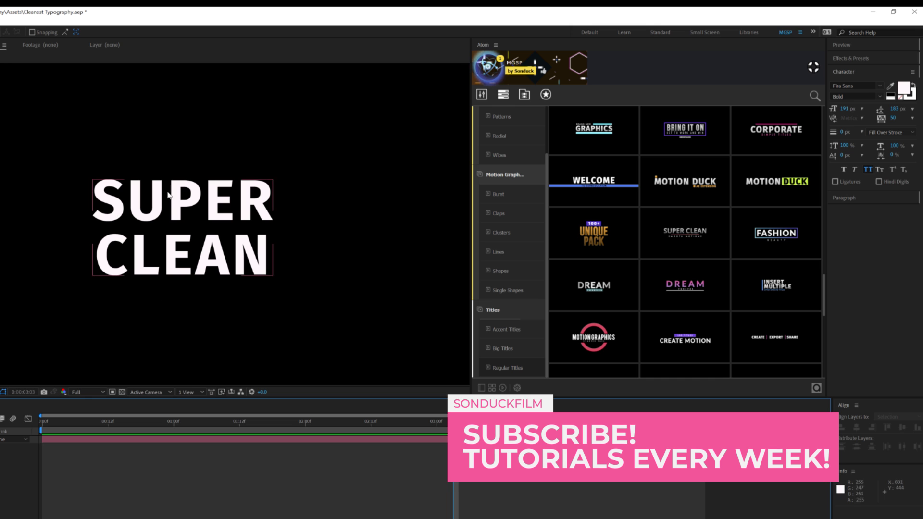
Change the font weight of the word CLEAN to Light, leaving SUPER in Bold.
click(135, 275)
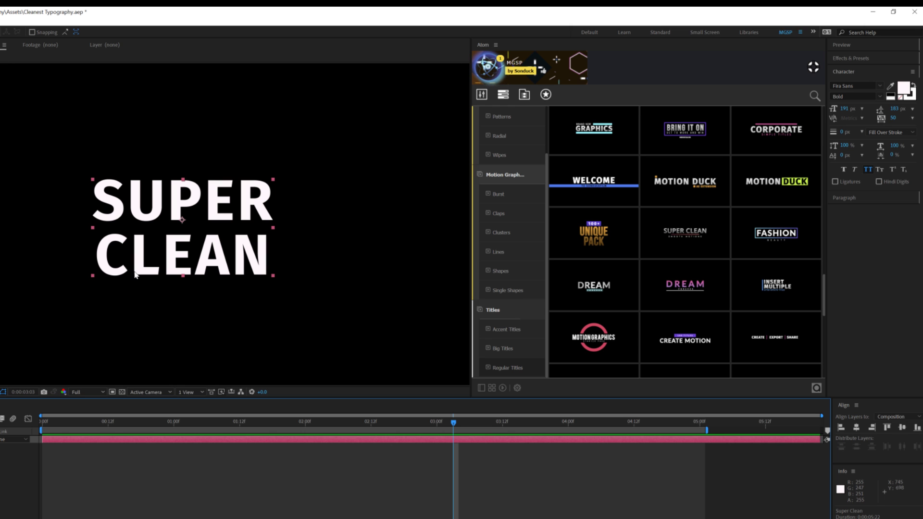
key(ctrl+t)
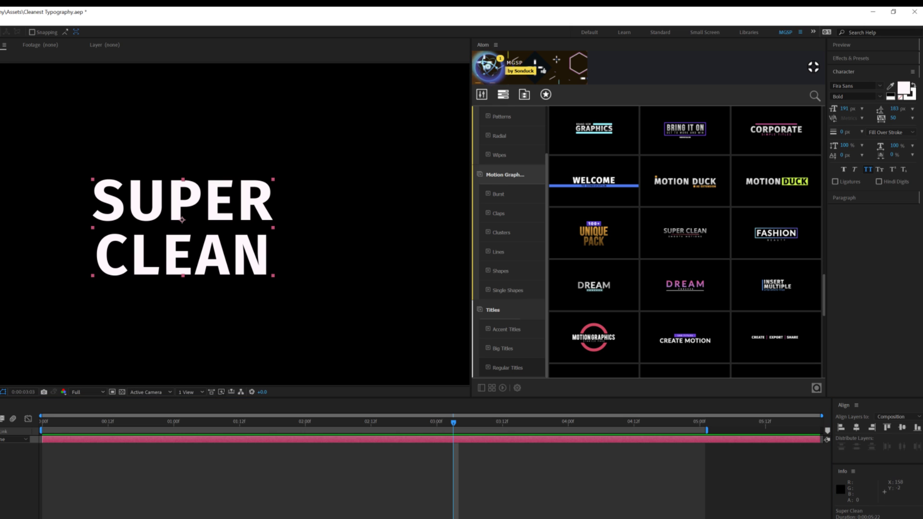
click(254, 254)
key(shift+Left)
key(shift+Left)
key(shift+Left)
key(shift+Left)
key(shift+Left)
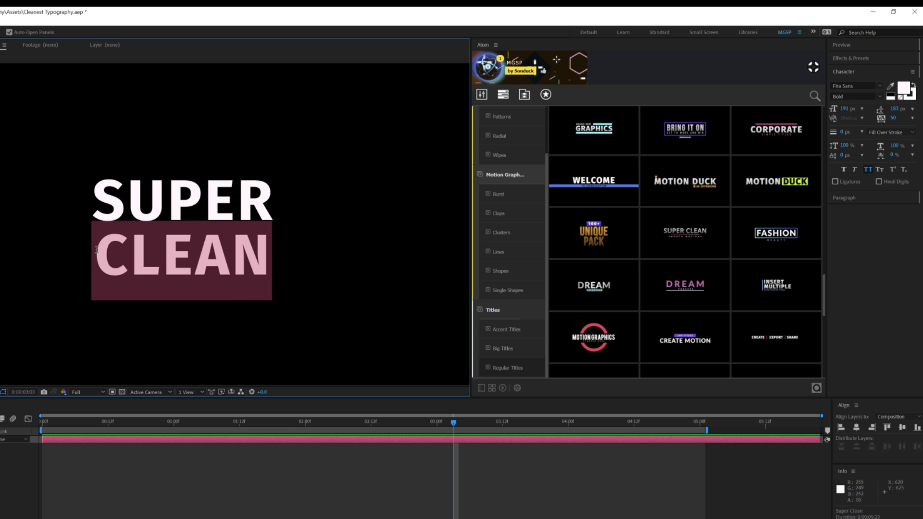
click(880, 97)
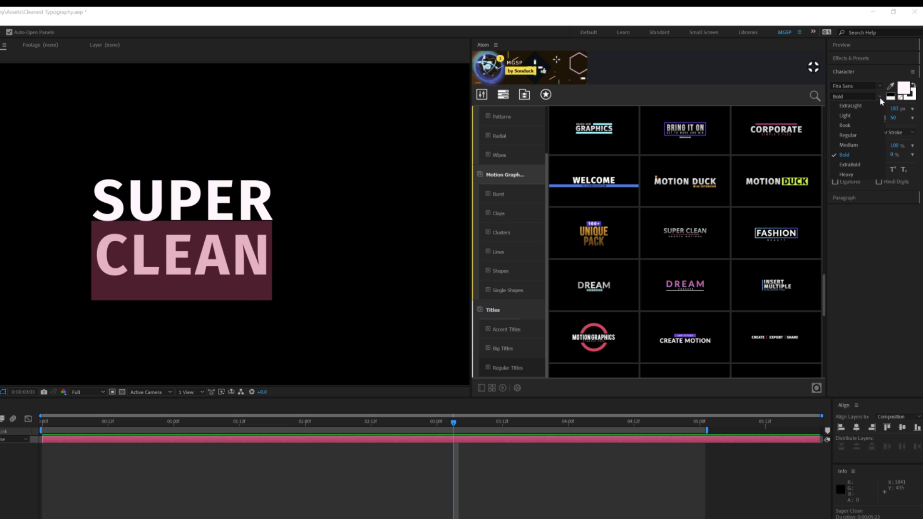
click(862, 116)
click(239, 262)
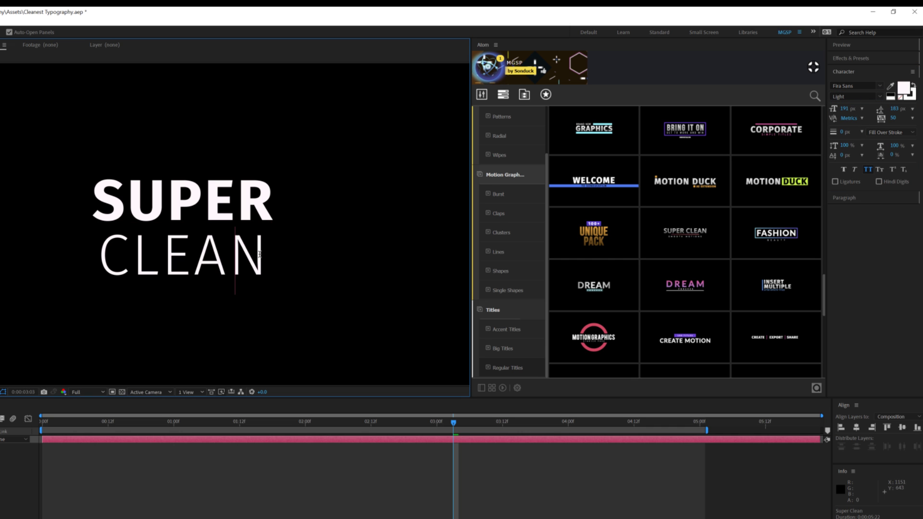
Reduce the font size of the word CLEAN to 135 px.
drag(266, 253, 87, 259)
click(194, 247)
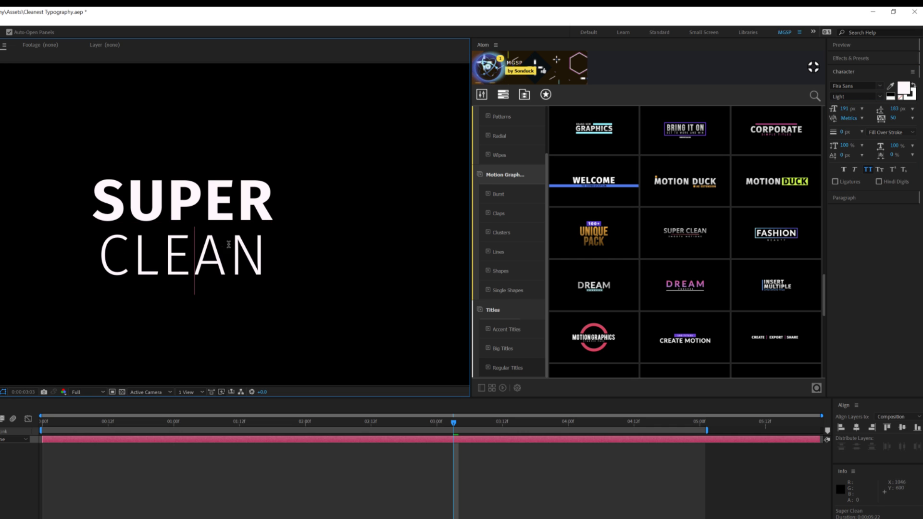
click(259, 249)
double_click(158, 254)
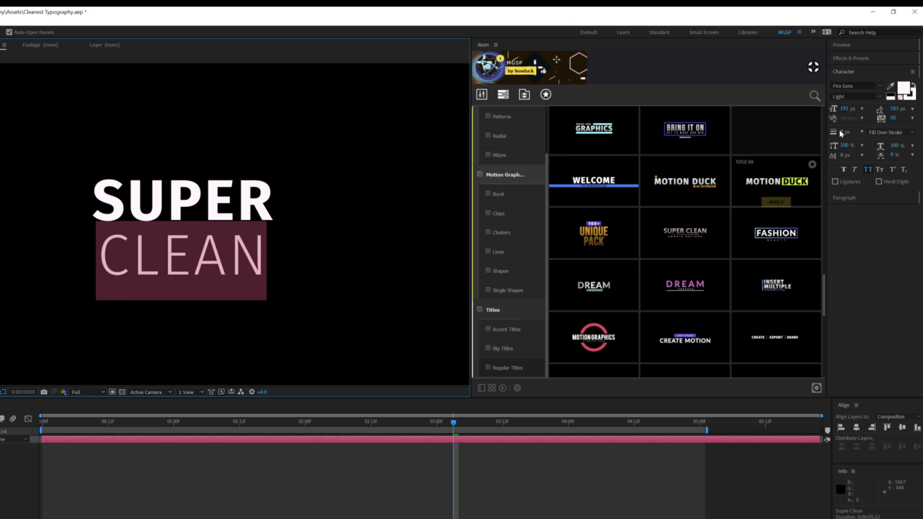
drag(847, 111, 823, 114)
click(222, 270)
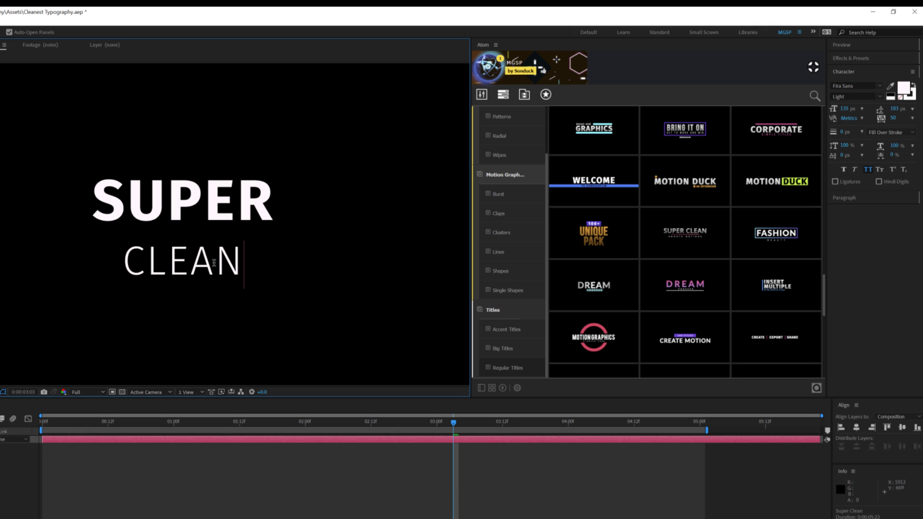
Tighten the leading of the whole SUPER CLEAN text to 136 px.
key(ctrl+a)
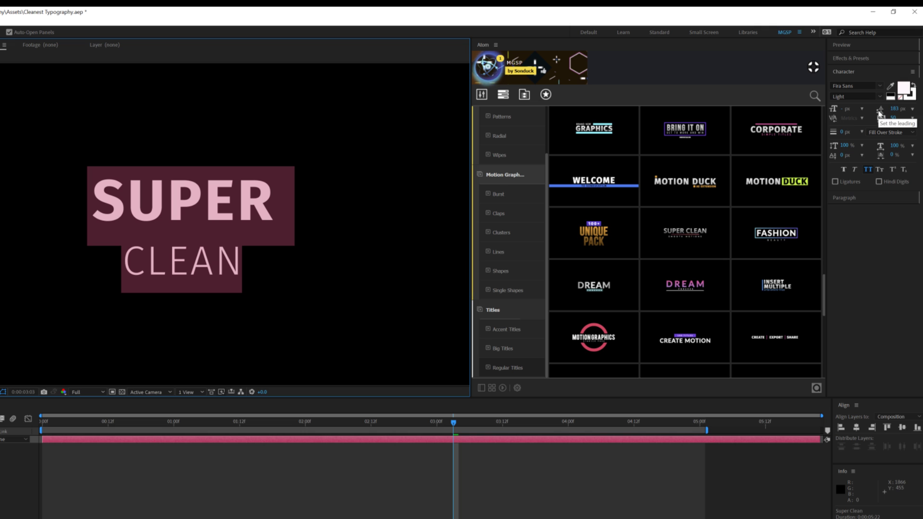
drag(881, 112, 868, 114)
click(241, 243)
click(241, 243)
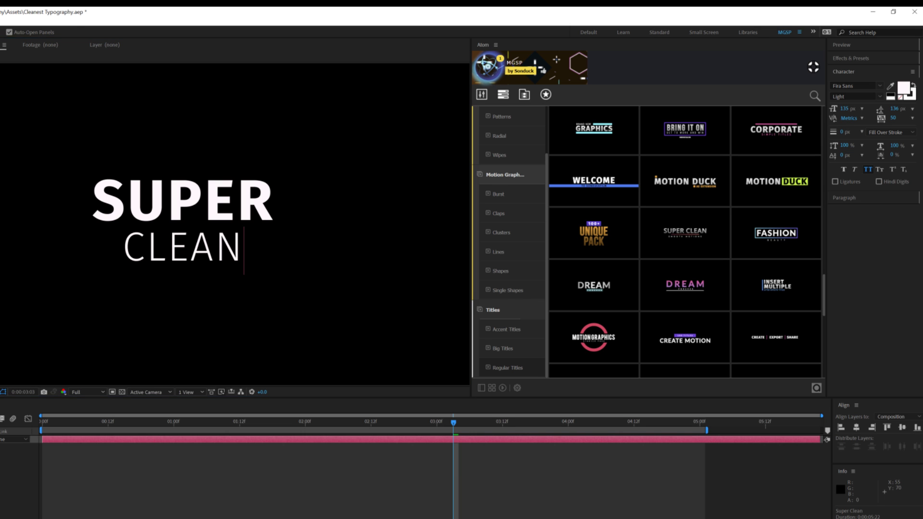
Center the SUPER CLEAN layer horizontally and vertically in the composition.
key(Escape)
key(v)
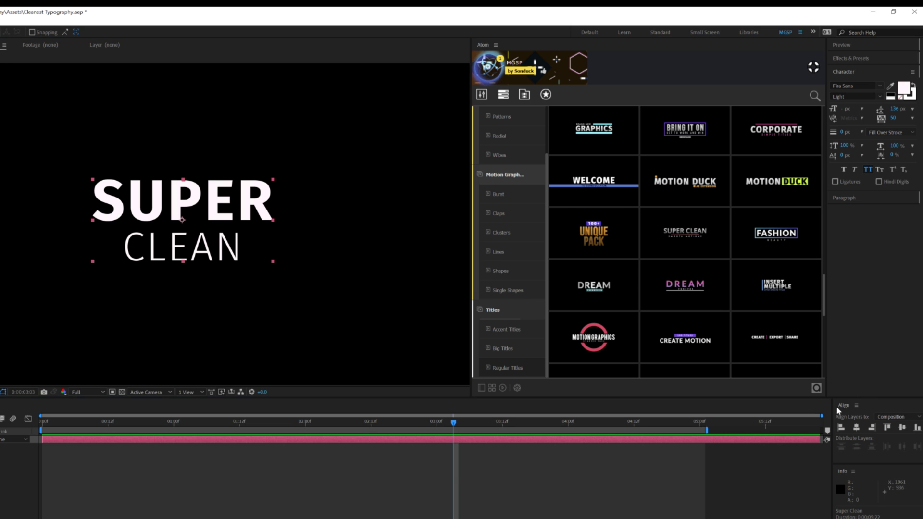
click(855, 426)
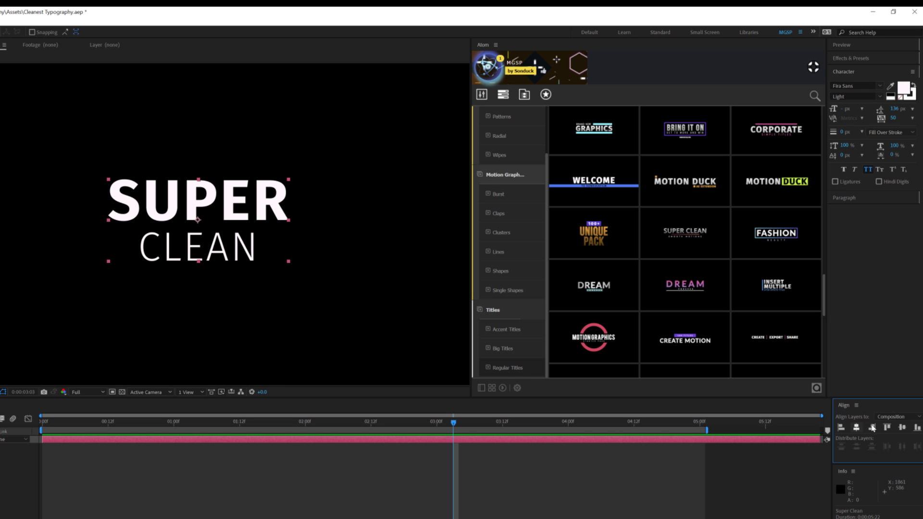
click(901, 428)
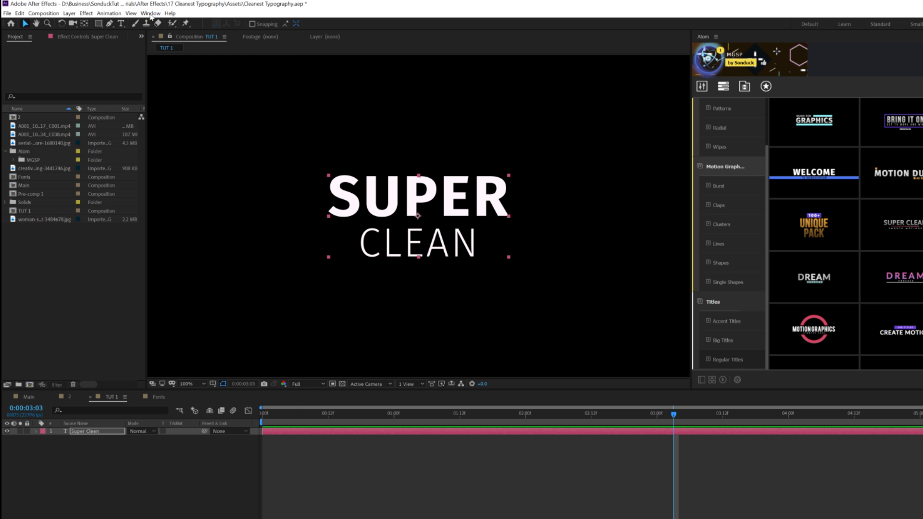
click(150, 15)
click(116, 499)
scroll(473, 222, down, 1)
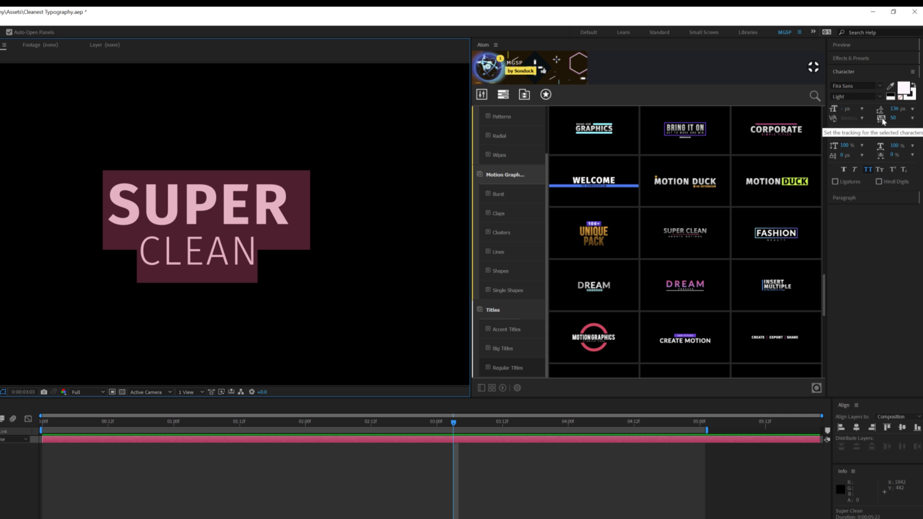
Set the tracking of the whole SUPER CLEAN text to 0.
drag(893, 119, 888, 119)
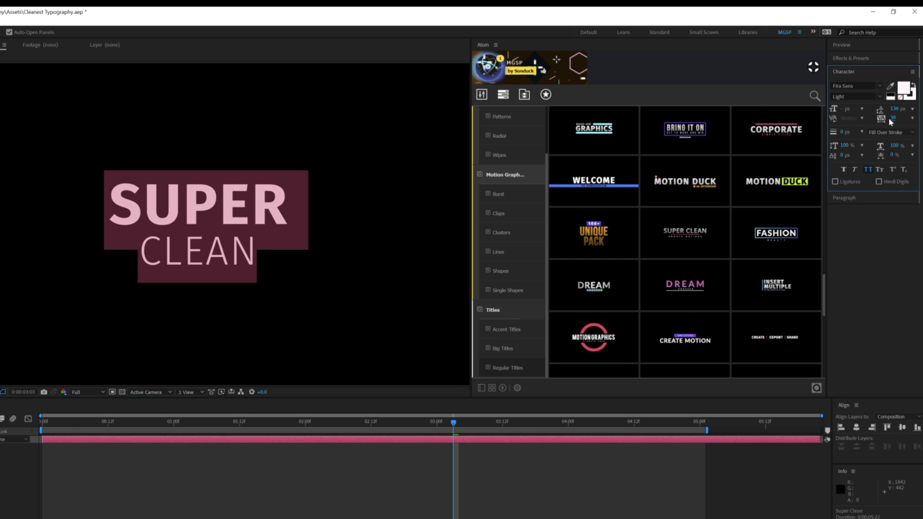
text(0)
key(Return)
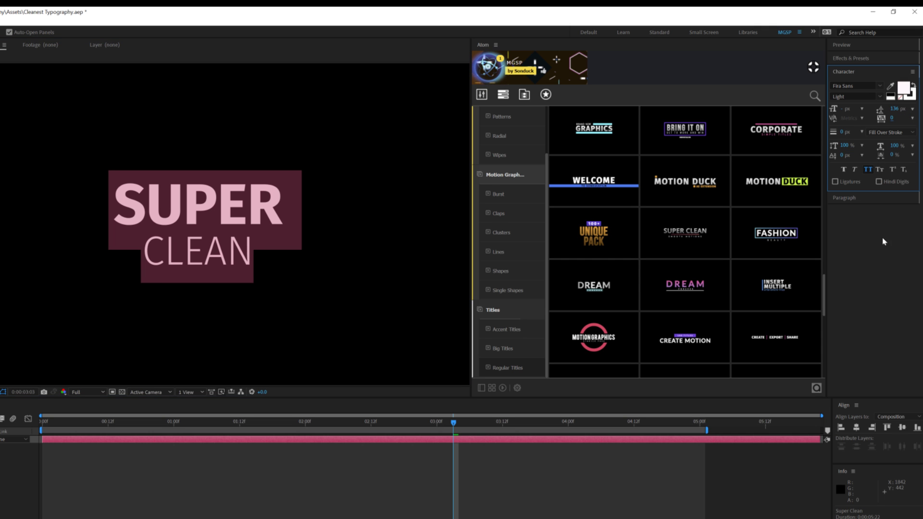
click(245, 243)
Set the tracking of both words of the title to 50.
drag(261, 260, 94, 186)
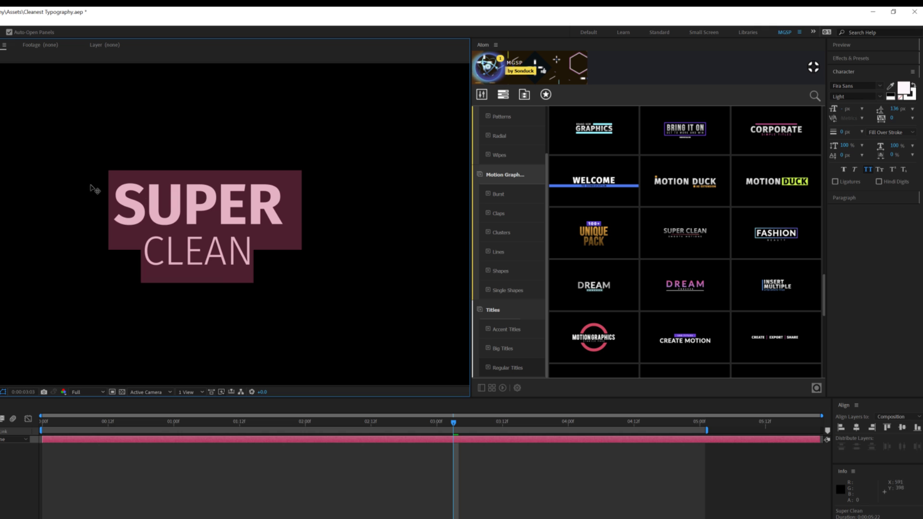
click(892, 117)
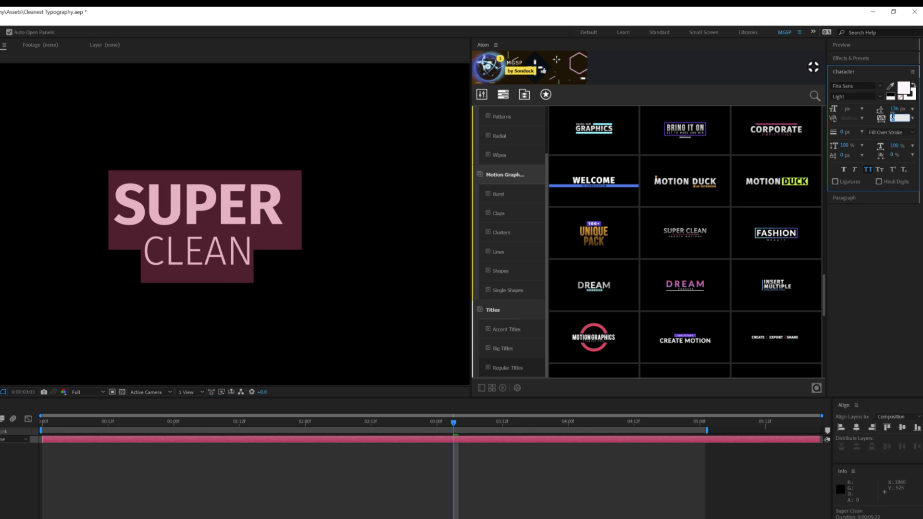
text(50)
key(Return)
click(309, 262)
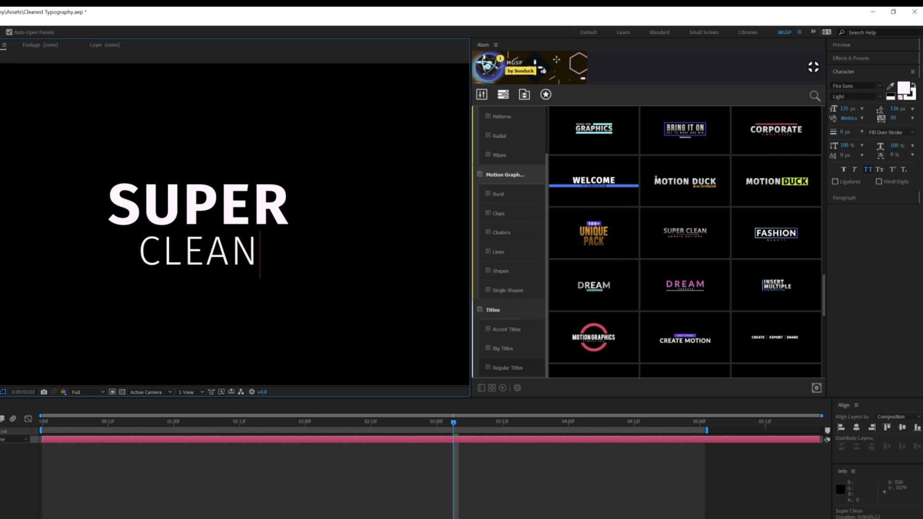
click(158, 468)
Widen the tracking of the whole SUPER CLEAN text to 100 and finish editing the text.
drag(254, 252, 69, 189)
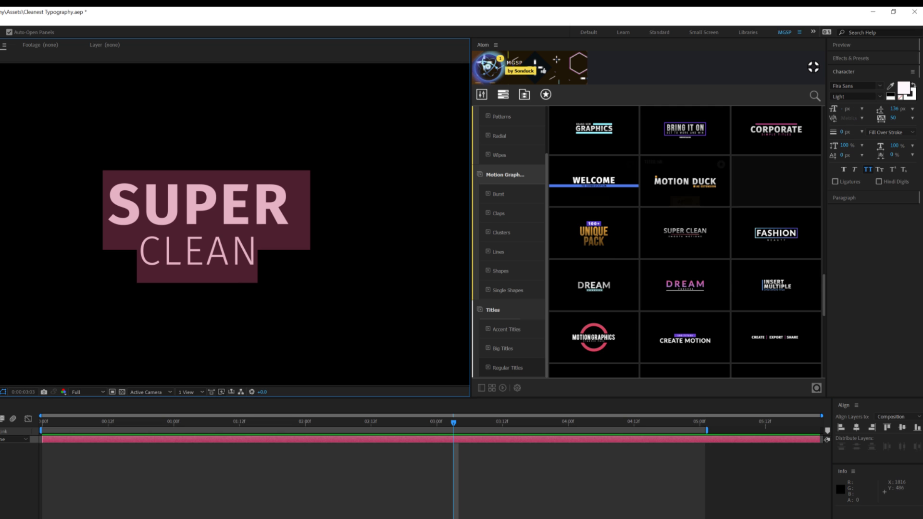
click(894, 118)
text(100)
key(Return)
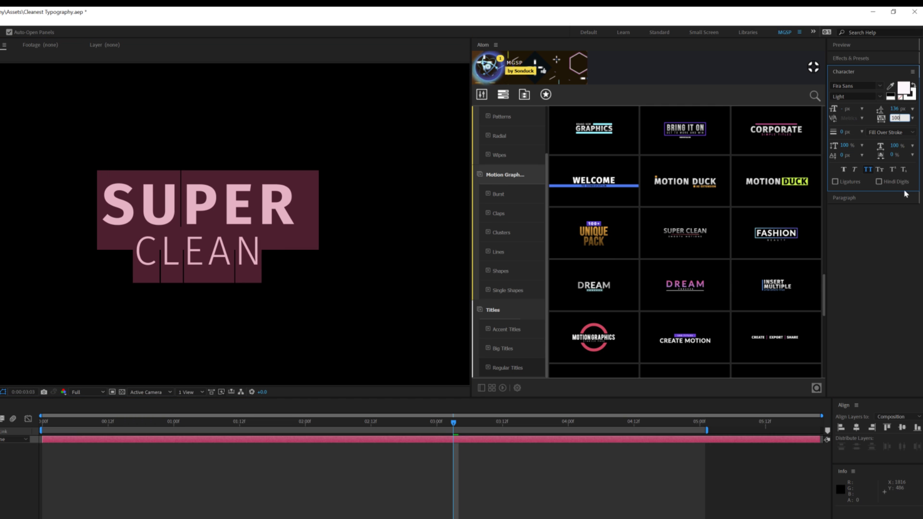
click(889, 247)
click(272, 257)
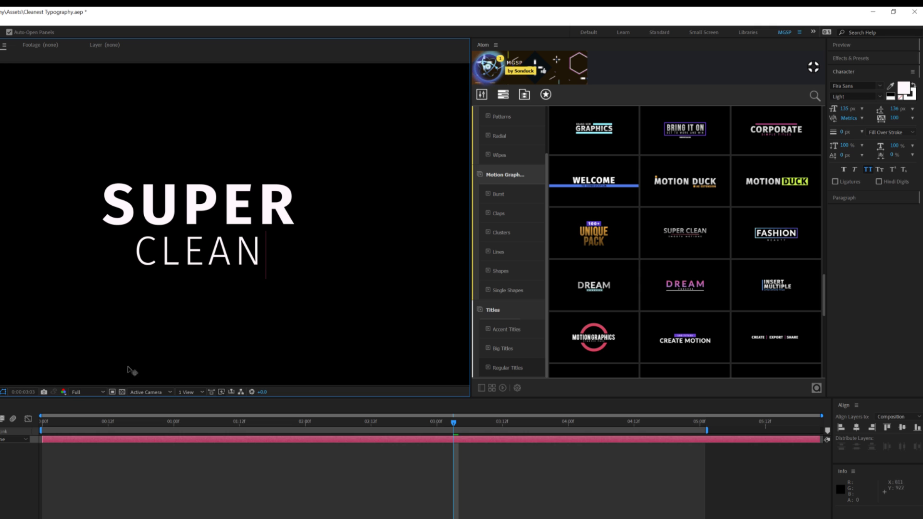
key(Escape)
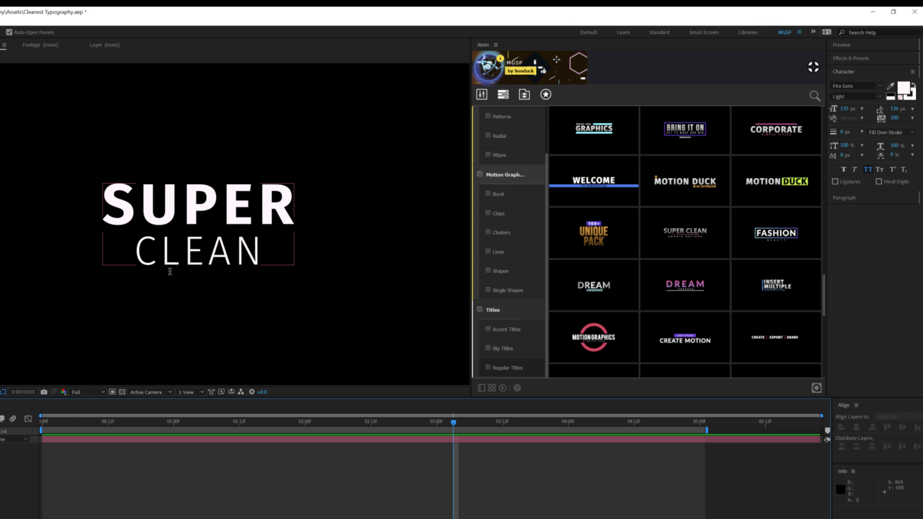
click(172, 269)
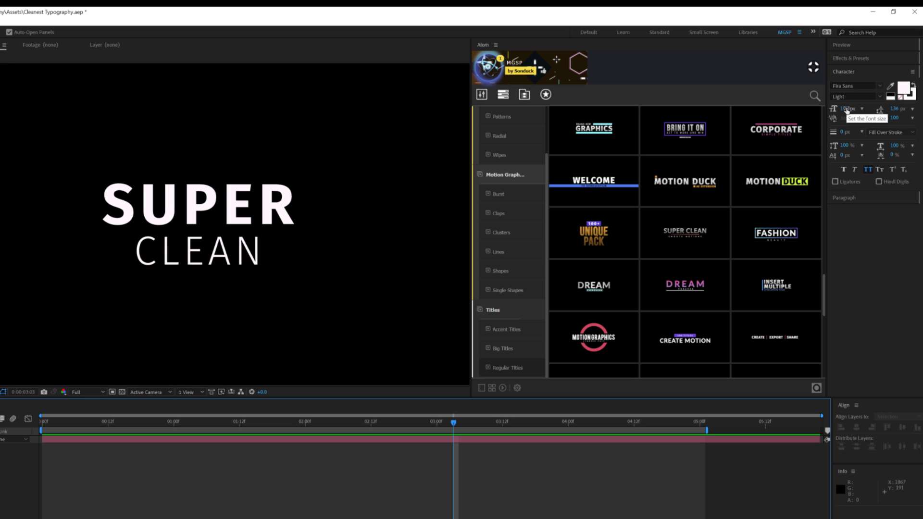
drag(847, 109, 856, 109)
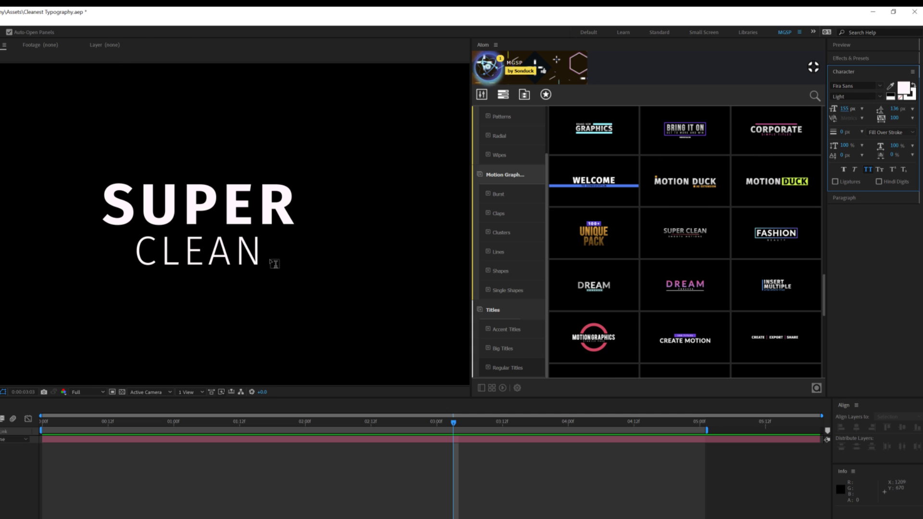
Color only the word SUPER hot pink (FF0088) and finish editing the text.
click(293, 206)
drag(293, 206, 82, 180)
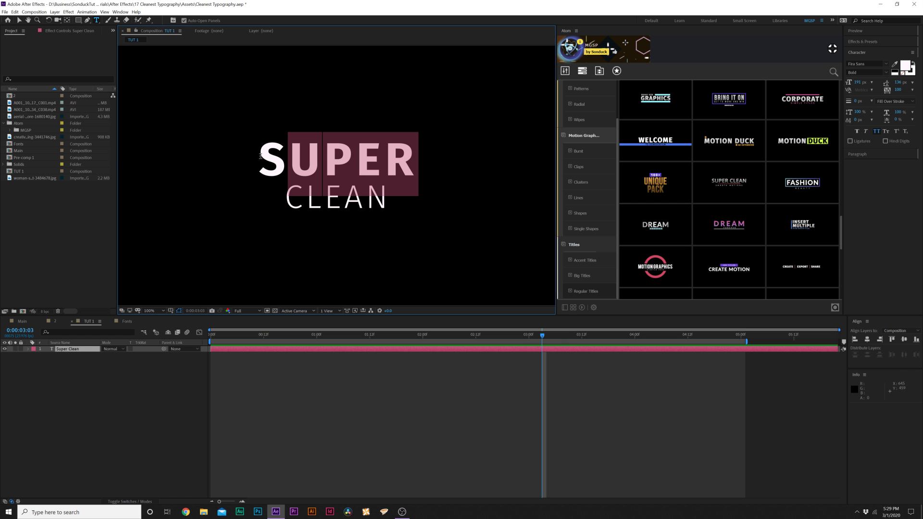
mouse_move(261, 156)
mouse_down()
mouse_move(390, 159)
mouse_move(264, 157)
mouse_up()
drag(260, 158, 445, 165)
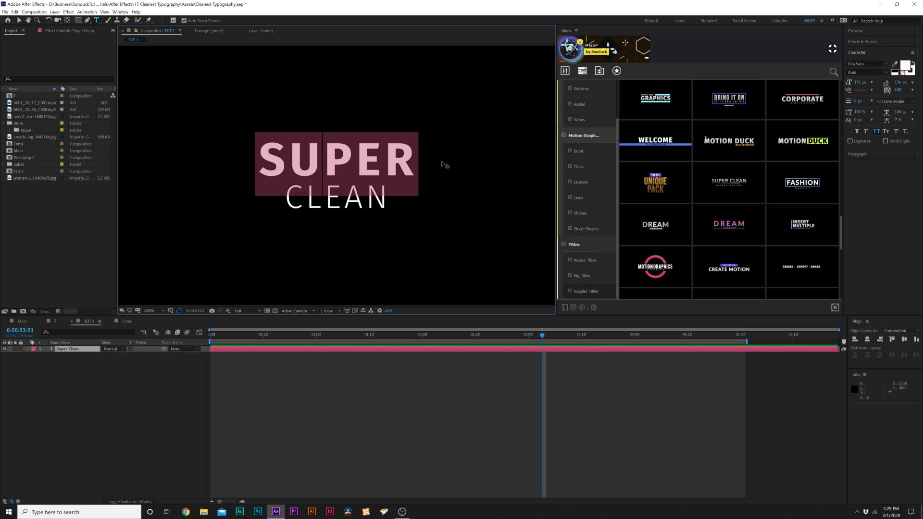
click(906, 66)
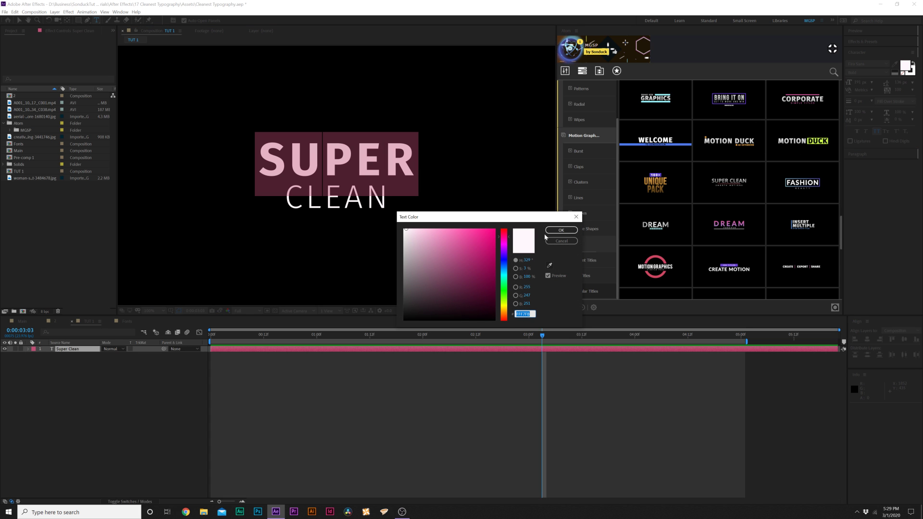
drag(442, 246, 492, 224)
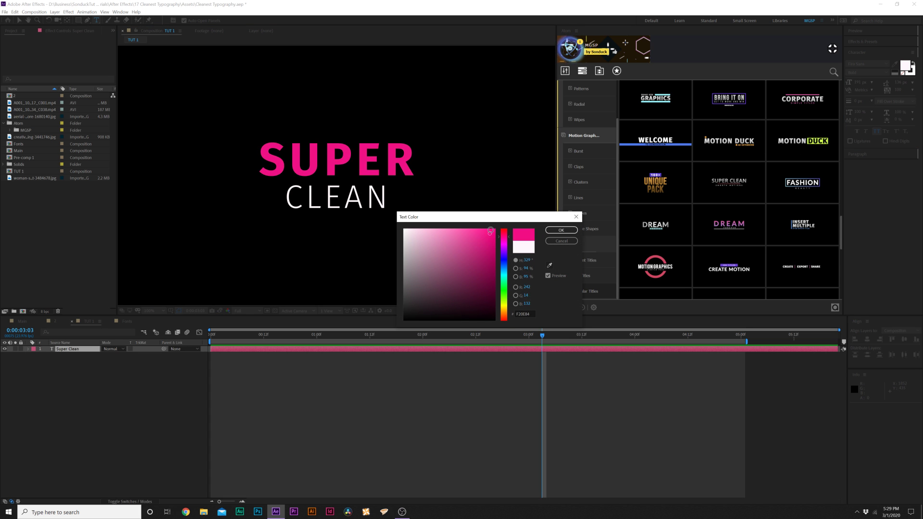
click(562, 231)
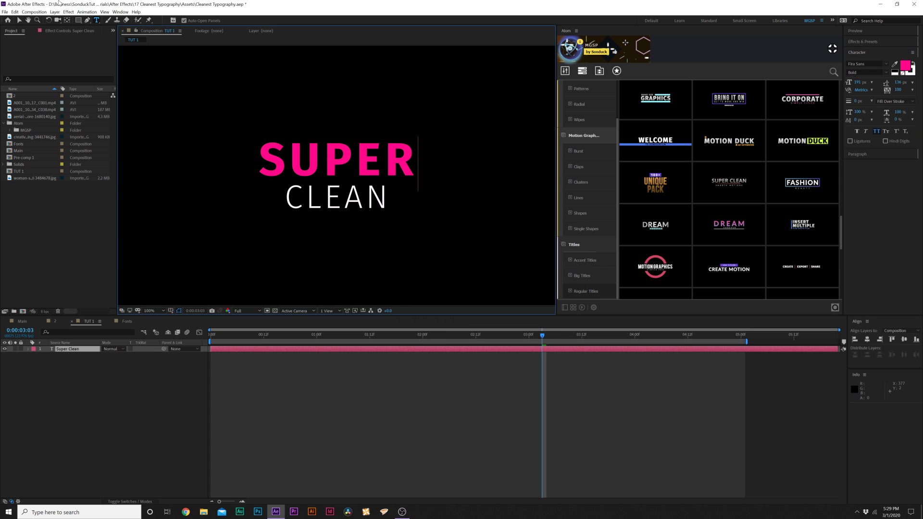
click(18, 21)
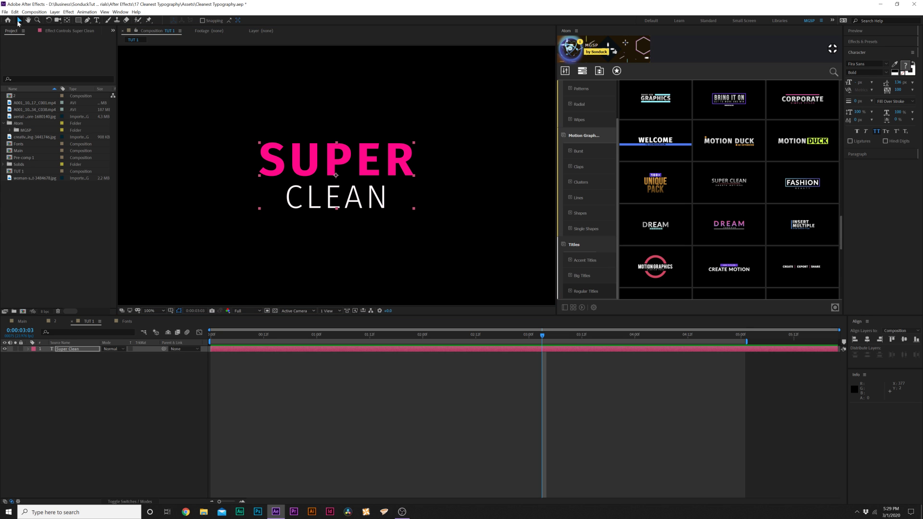
Apply faux italic to both words of the title and finish editing the text.
click(96, 20)
double_click(319, 167)
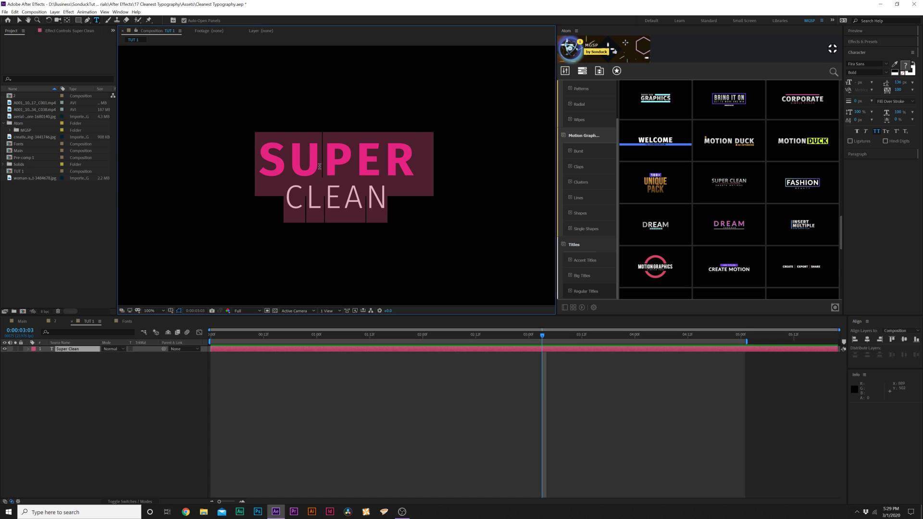
click(866, 132)
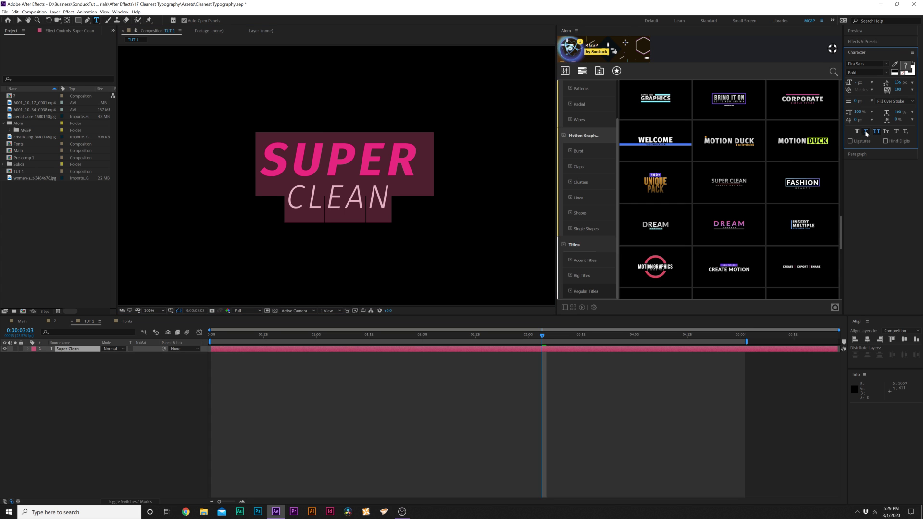
click(397, 169)
click(398, 199)
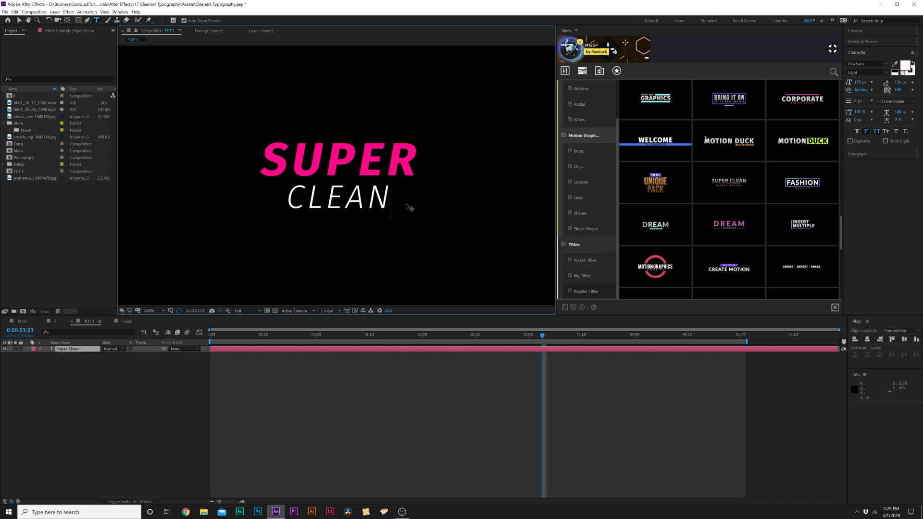
click(17, 21)
Apply the Distort Transform effect to the title layer and set its Skew to -9.
click(68, 11)
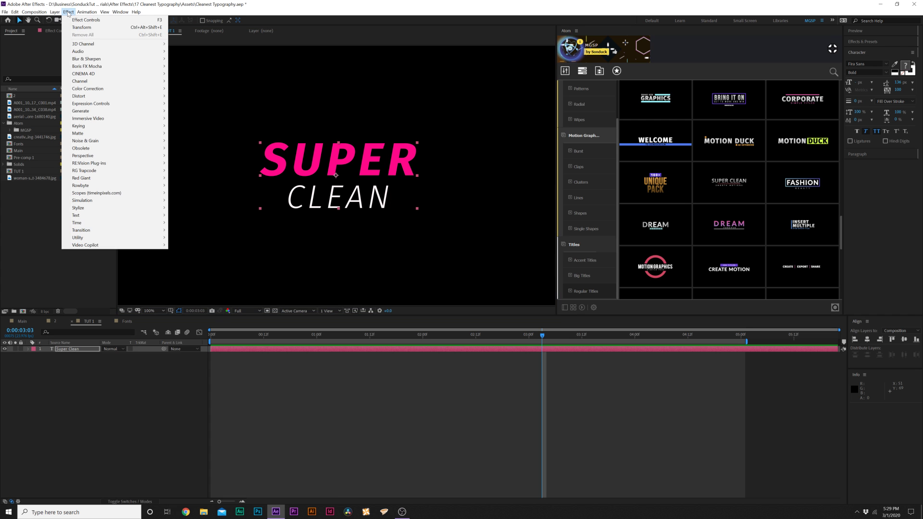
mouse_move(94, 98)
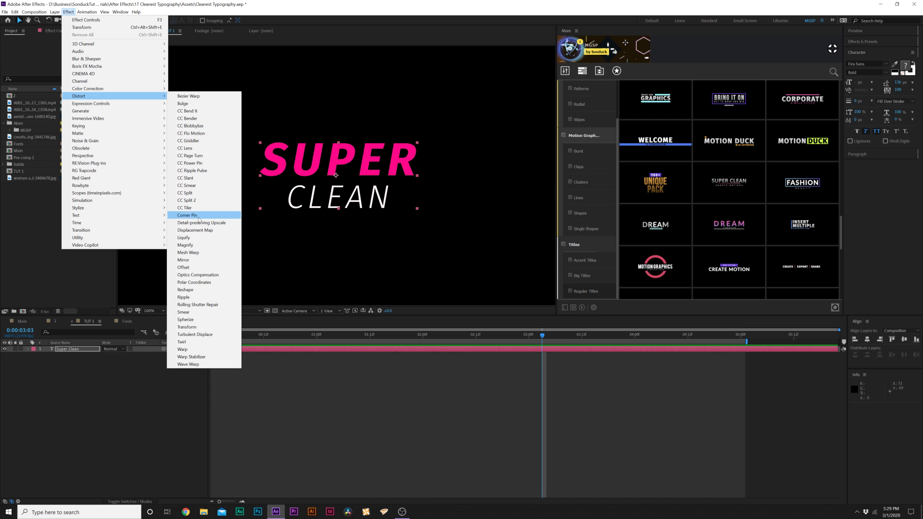
click(186, 327)
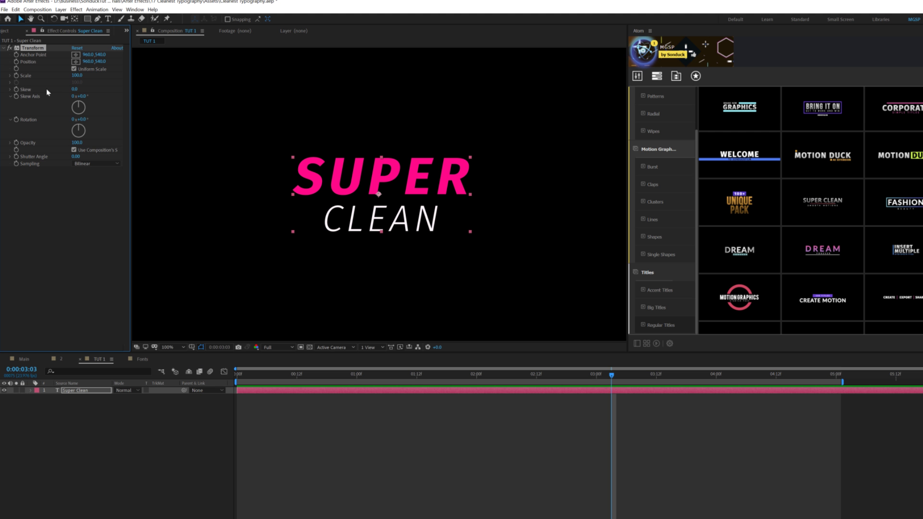
mouse_move(74, 89)
mouse_down()
mouse_move(92, 89)
mouse_move(71, 89)
mouse_up()
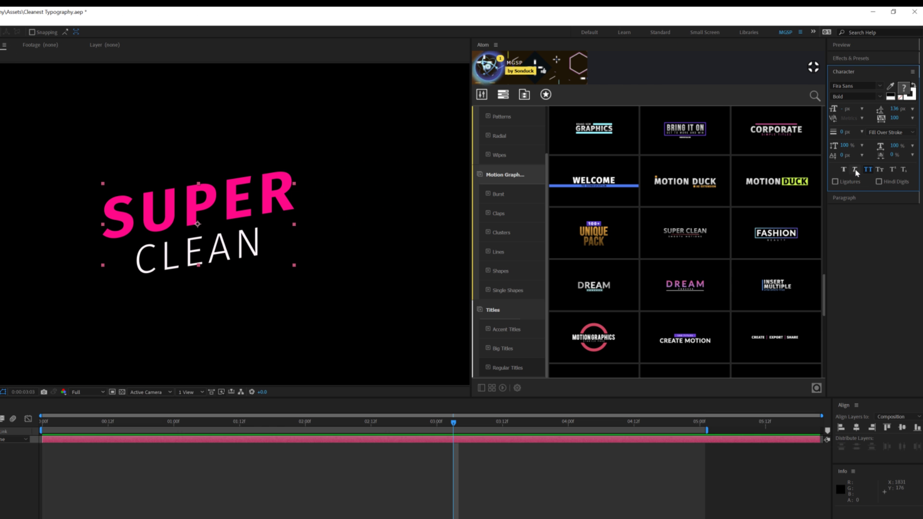
Toggle faux italic off and on repeatedly to compare the skewed title with and without it.
click(855, 170)
click(855, 170)
click(855, 170)
click(855, 170)
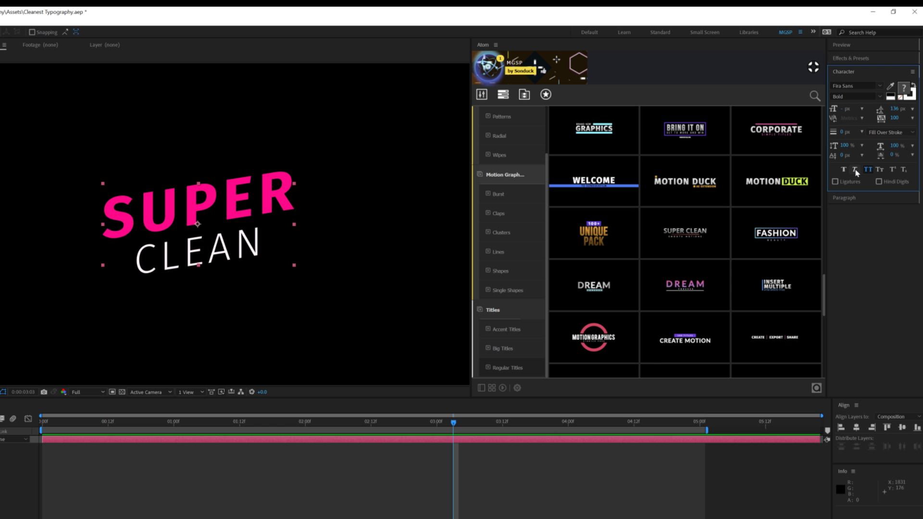
click(855, 170)
click(855, 170)
click(855, 170)
click(855, 170)
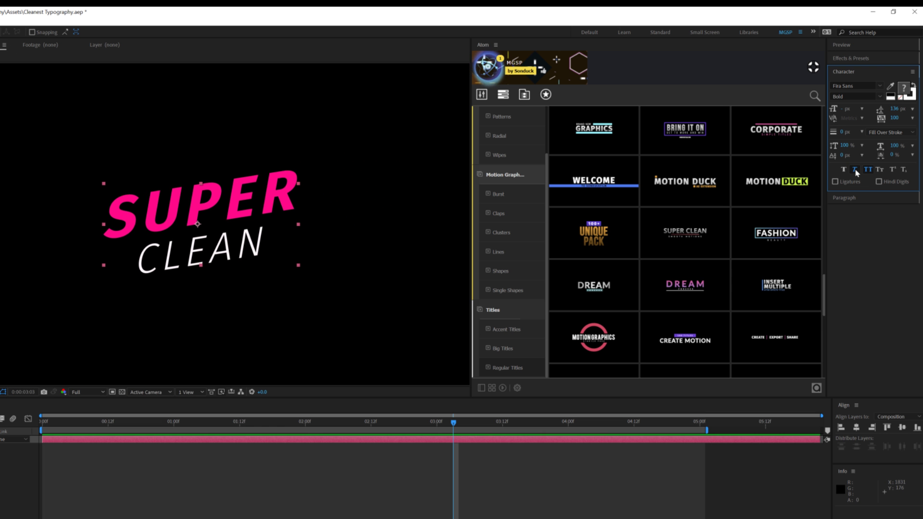
click(855, 169)
click(855, 169)
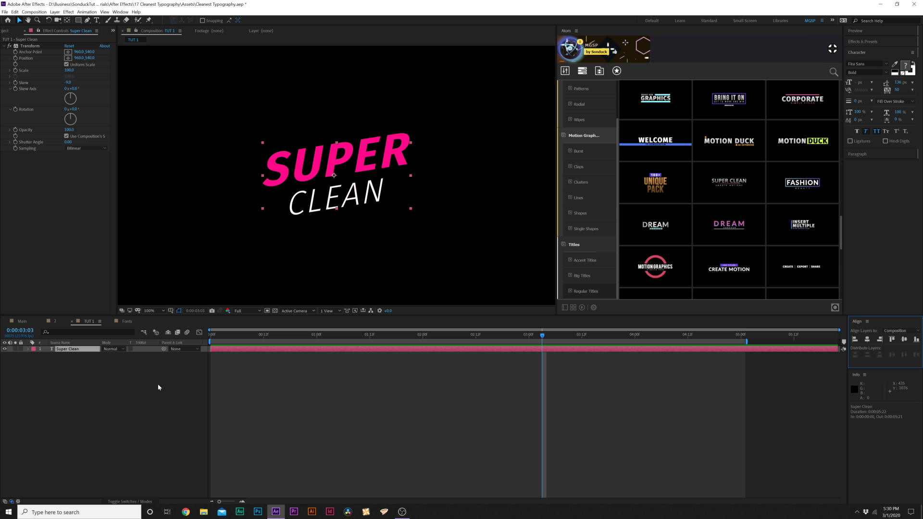
click(158, 386)
scroll(336, 216, down, 1)
scroll(285, 230, up, 1)
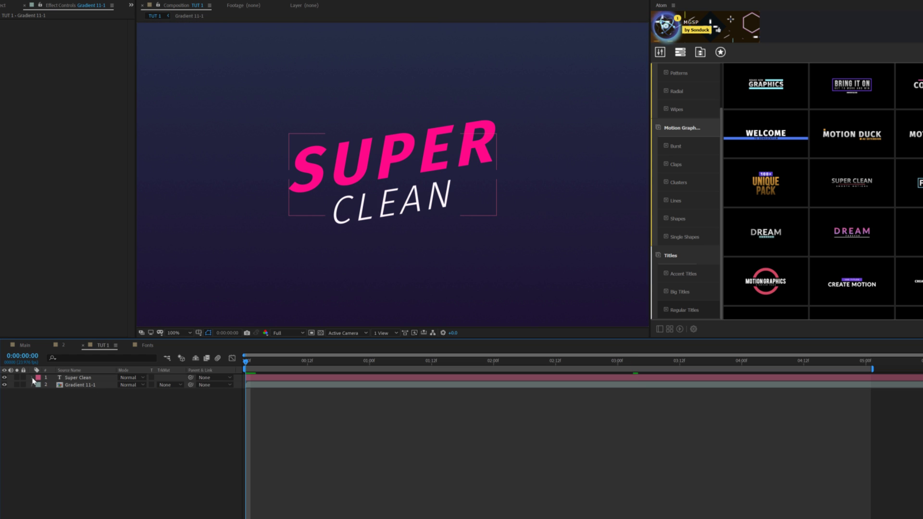
Add a Position text animator to the Super Clean layer and set its position to 0, 33.
click(32, 378)
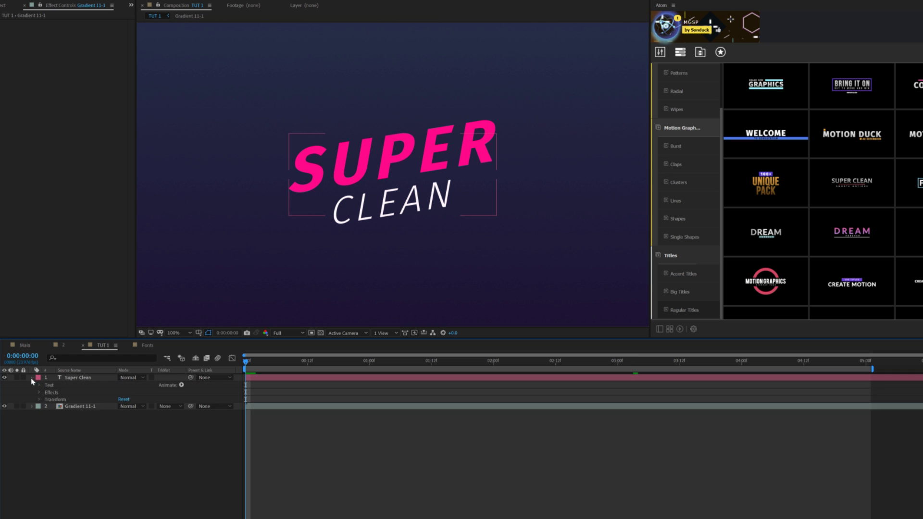
click(181, 385)
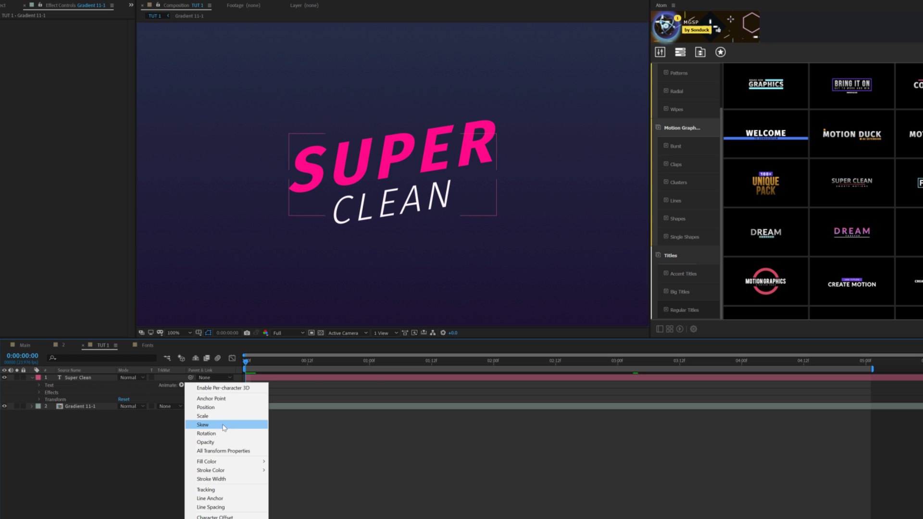
click(212, 407)
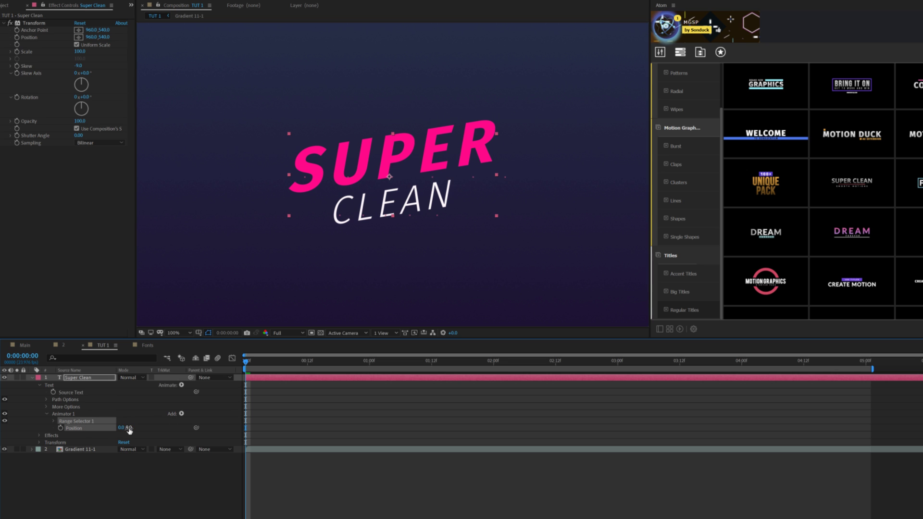
drag(128, 428, 145, 434)
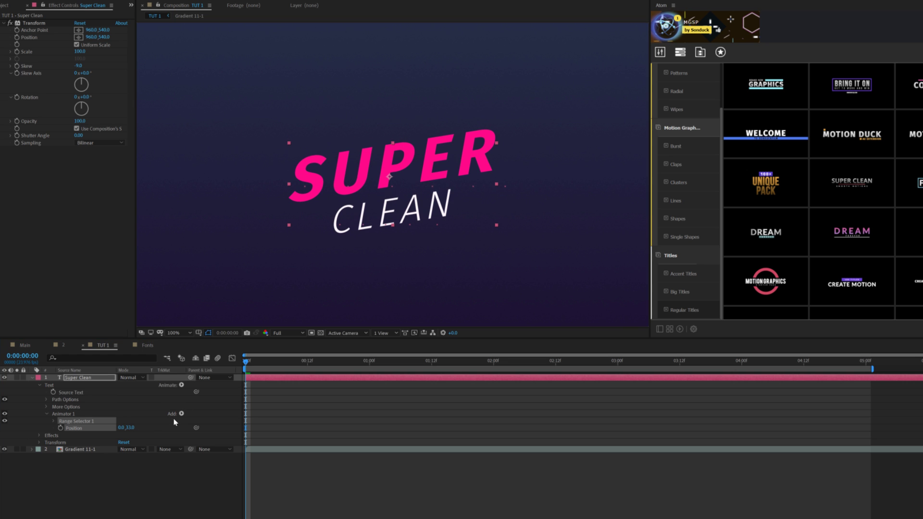
Add an Opacity property to the title's position animator and set it to 0%.
click(182, 414)
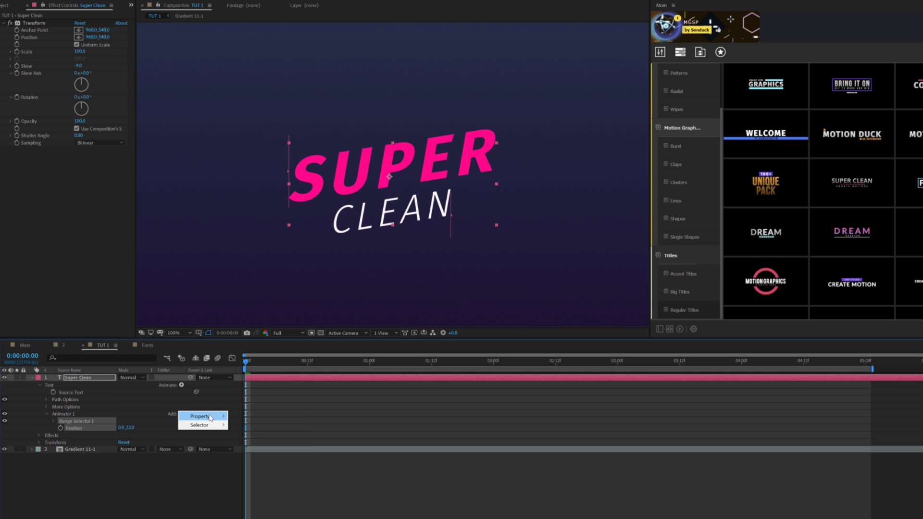
mouse_move(209, 419)
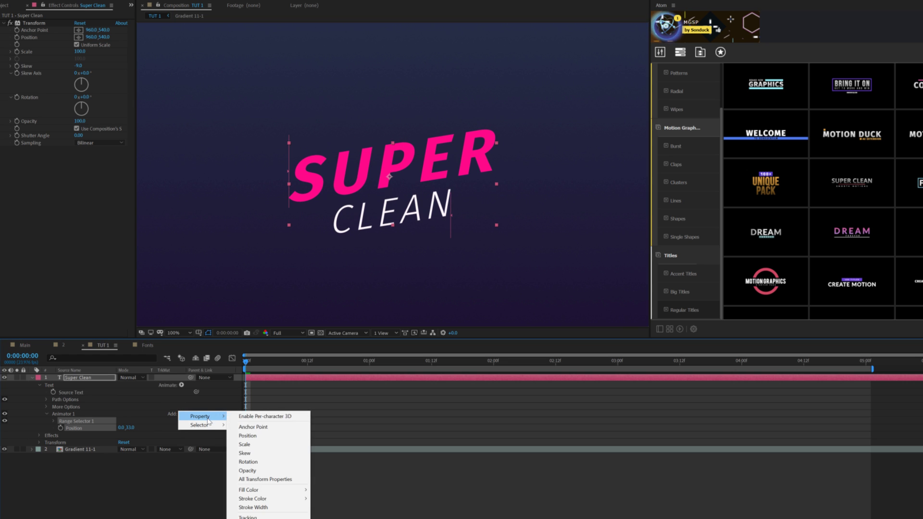
click(248, 471)
drag(121, 435, 37, 436)
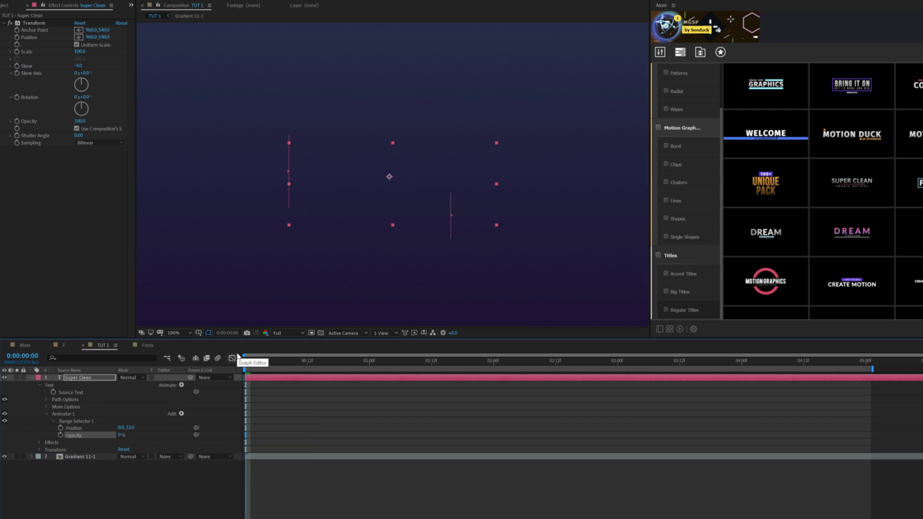
Keyframe the Range Selector's Start at 0% on the first frame and 100% at 0:00:01:19.
click(53, 421)
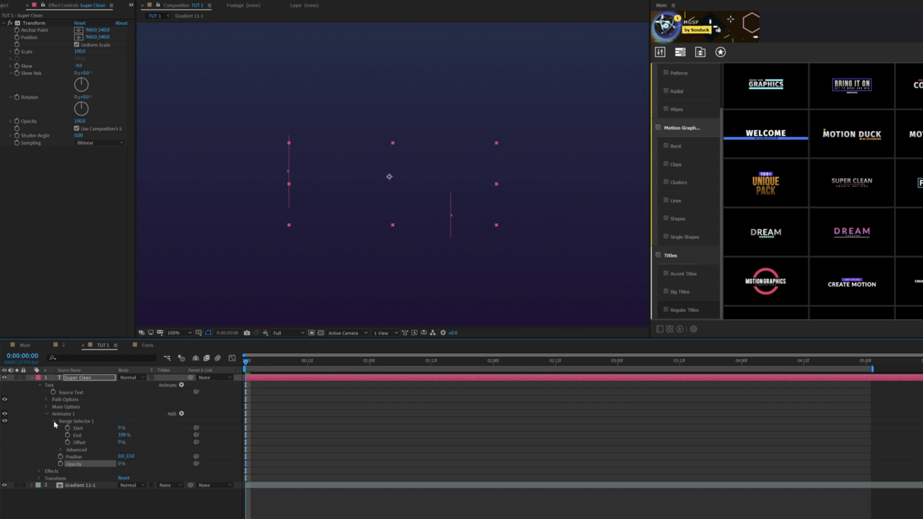
click(67, 427)
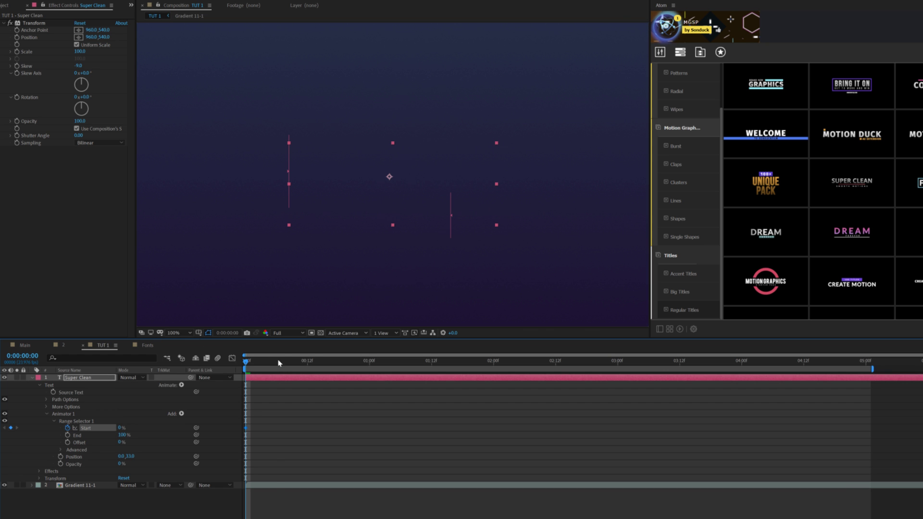
key(space)
key(space)
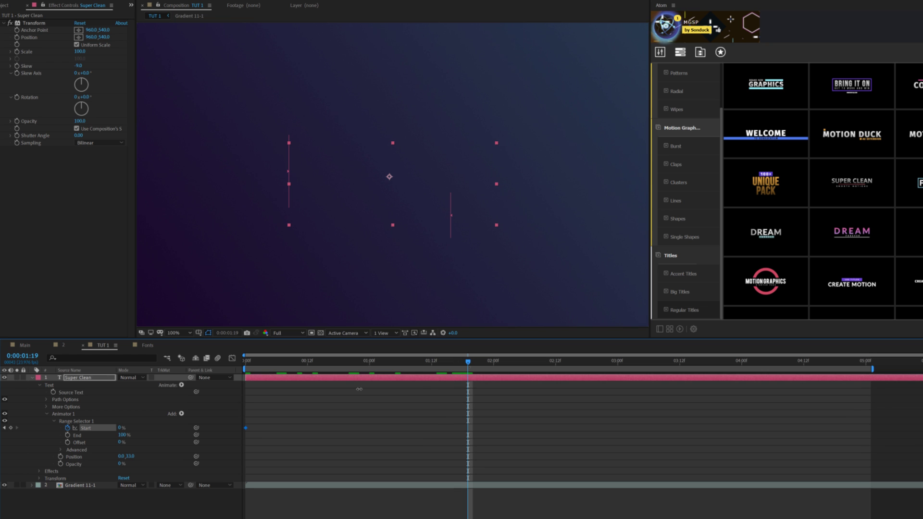
drag(121, 428, 323, 426)
click(350, 412)
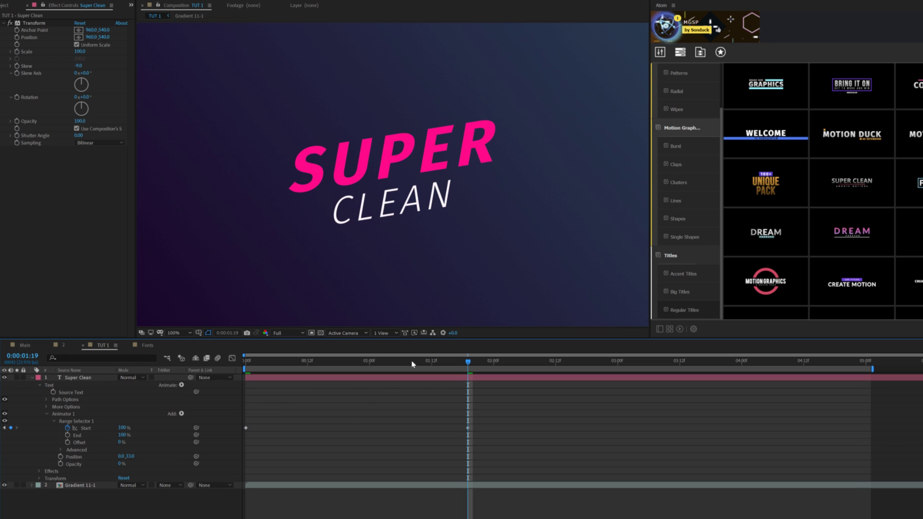
Apply Easy Ease to both Range Selector Start keyframes and preview the title's letter-by-letter reveal.
drag(496, 412, 228, 452)
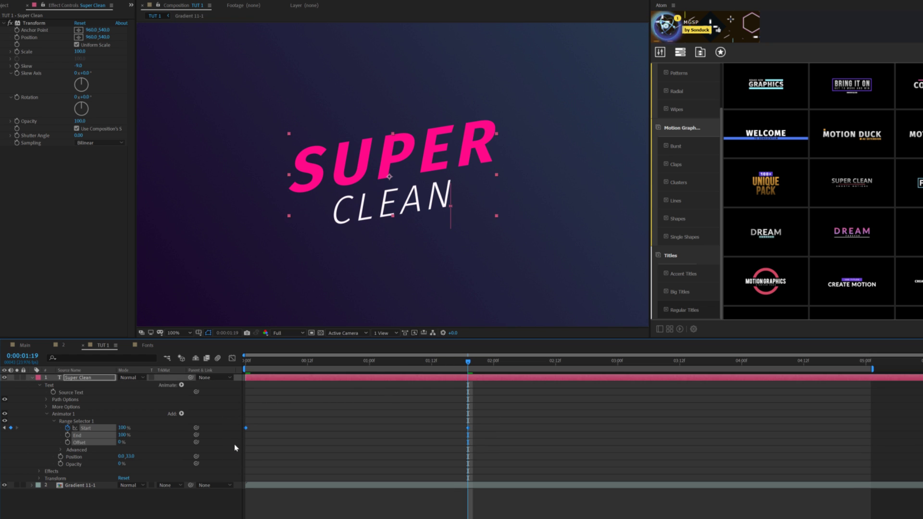
click(393, 416)
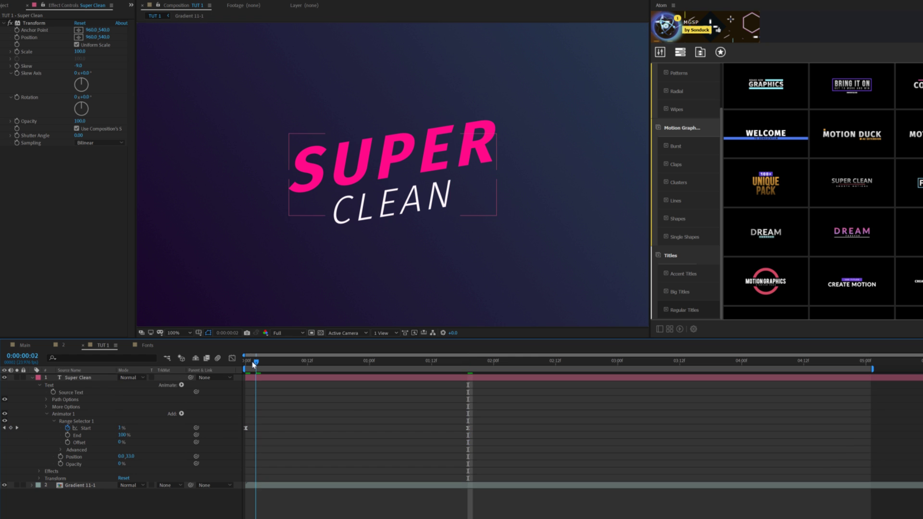
key(space)
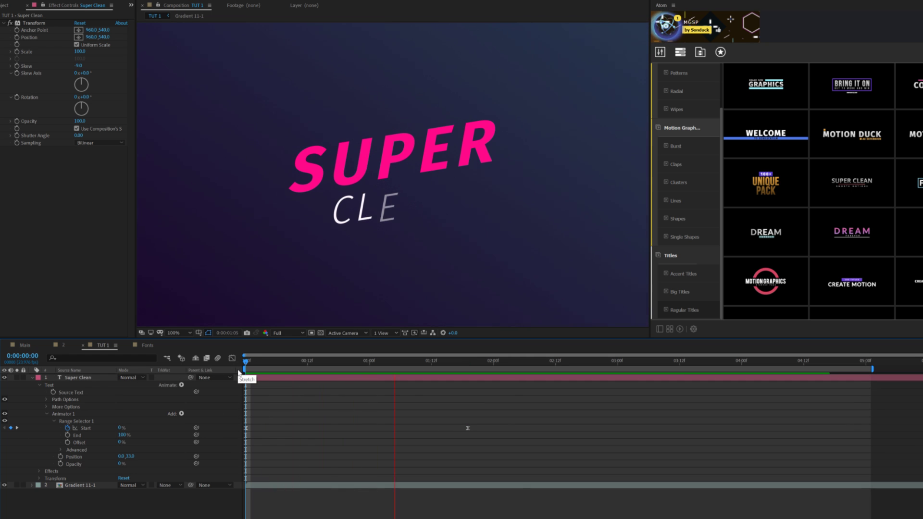
key(space)
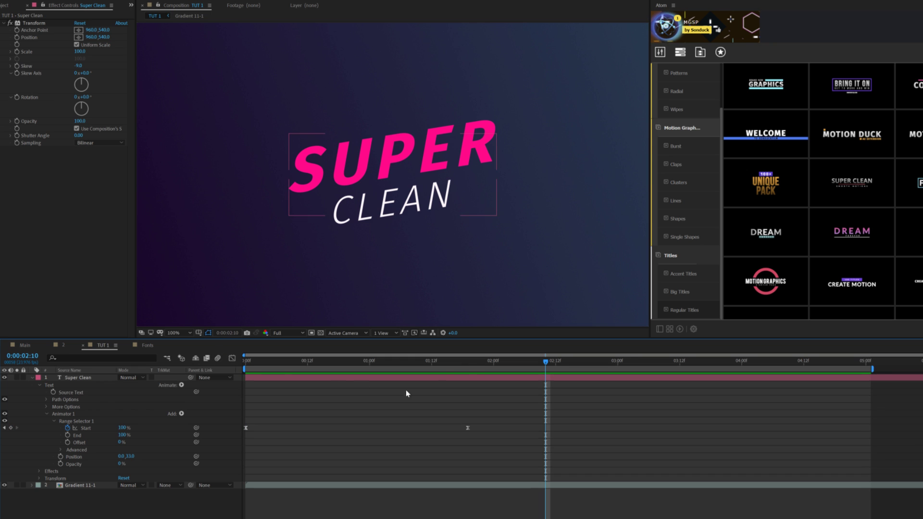
click(472, 363)
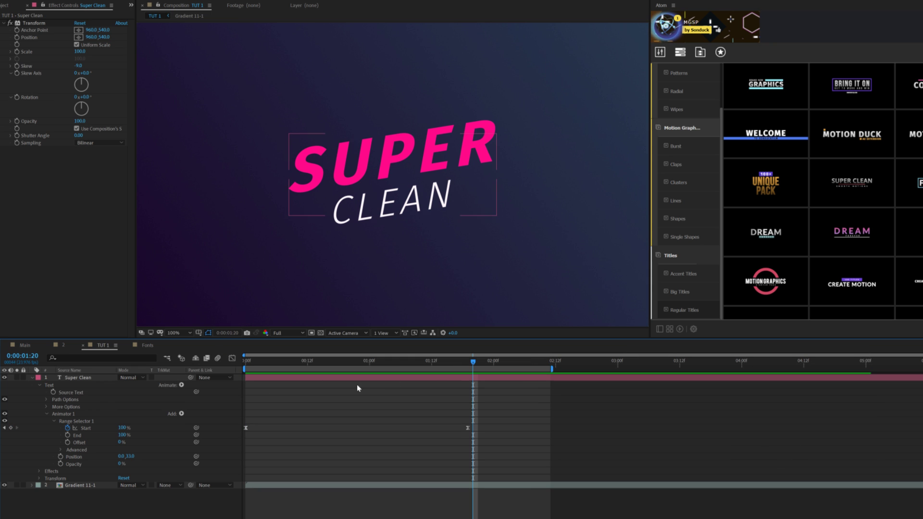
Steepen the speed curve between the Range Selector's two Start keyframes by lengthening both easing handles toward each other.
click(232, 358)
click(89, 386)
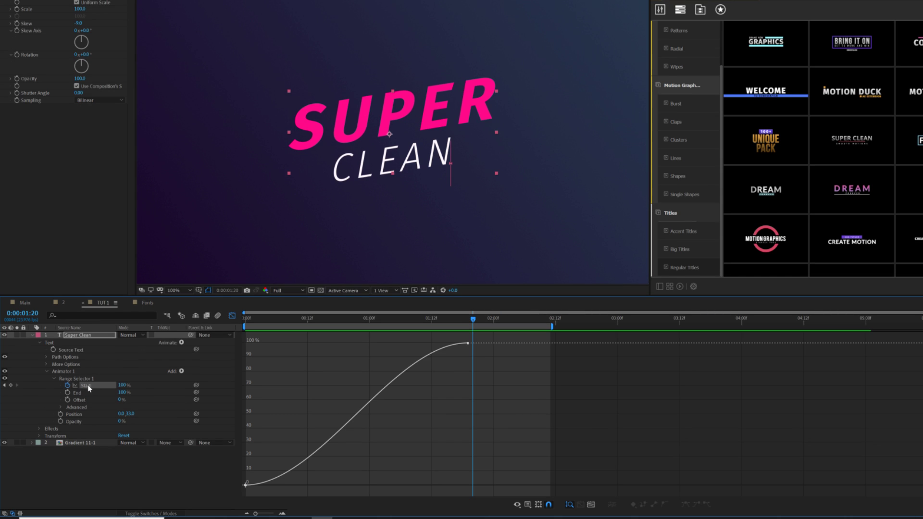
click(469, 346)
drag(360, 346, 278, 353)
drag(321, 488, 411, 488)
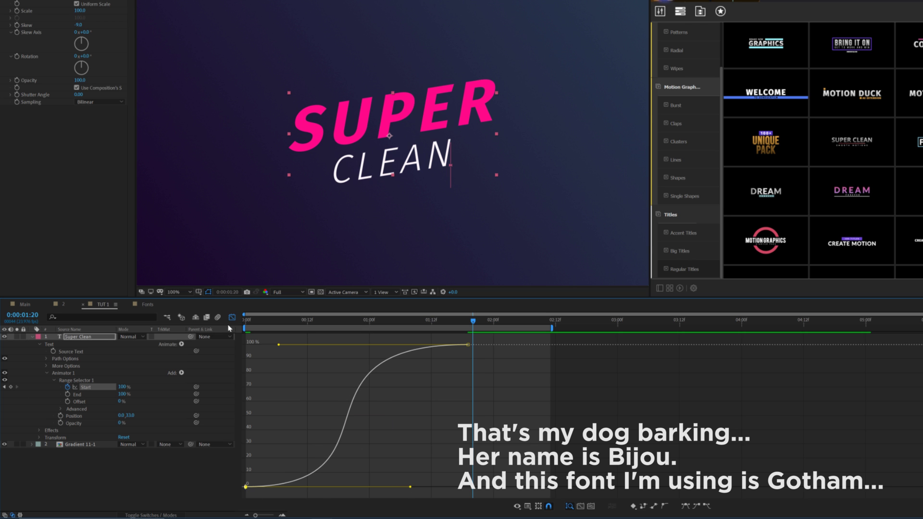
click(232, 317)
Play back the title reveal from the first frame and examine how the letters settle with the adjusted easing.
drag(313, 323, 191, 327)
key(space)
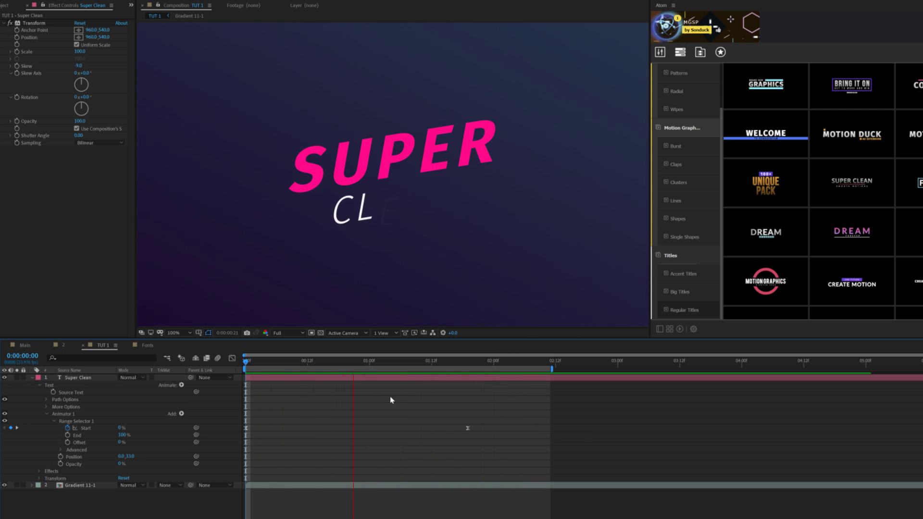
key(space)
drag(494, 361, 432, 413)
key(space)
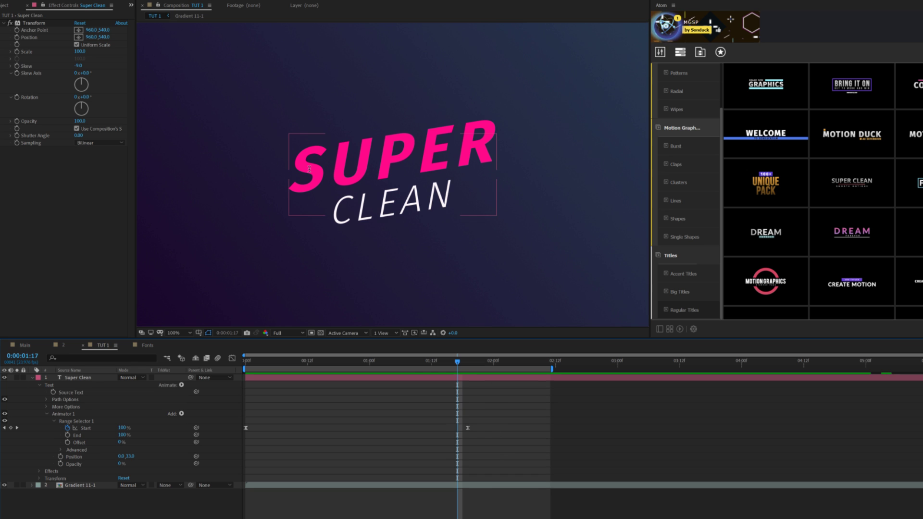
drag(301, 166, 370, 163)
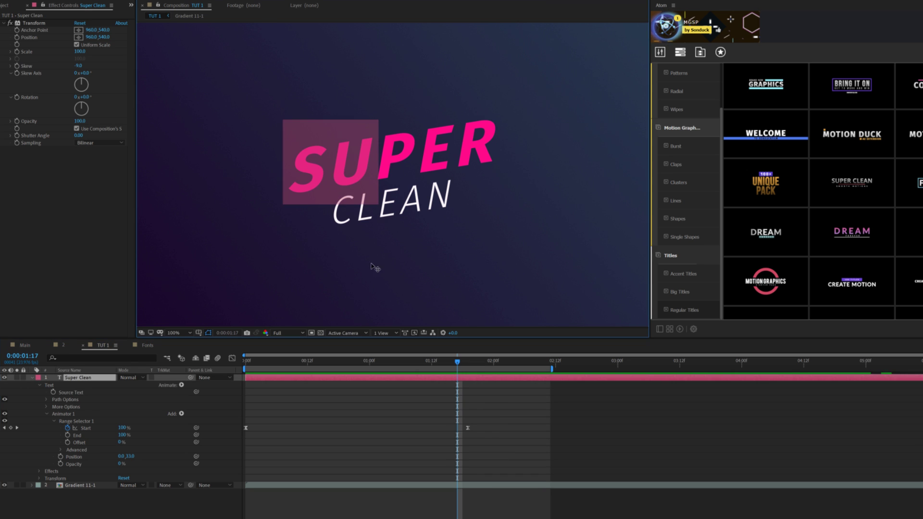
click(424, 416)
drag(459, 364, 519, 364)
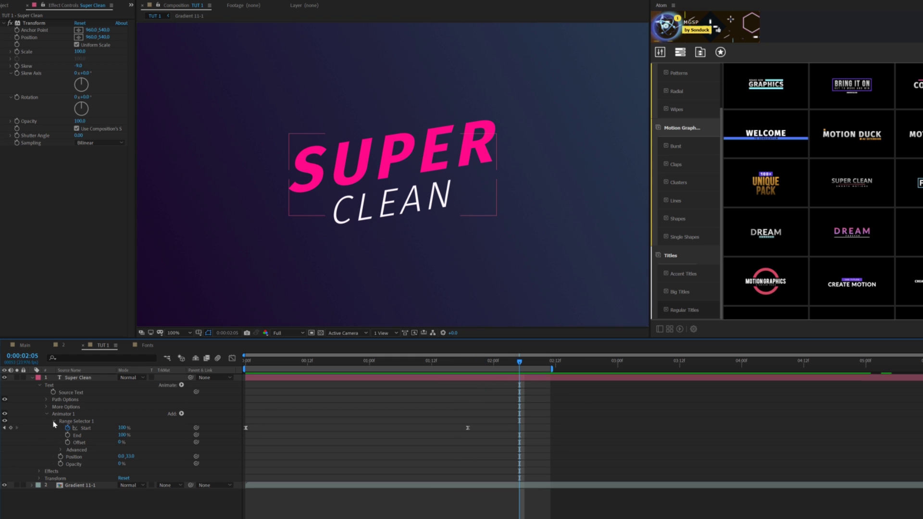
Duplicate Range Selector 1 within the title's animator and expand the copy's properties.
click(54, 421)
click(77, 422)
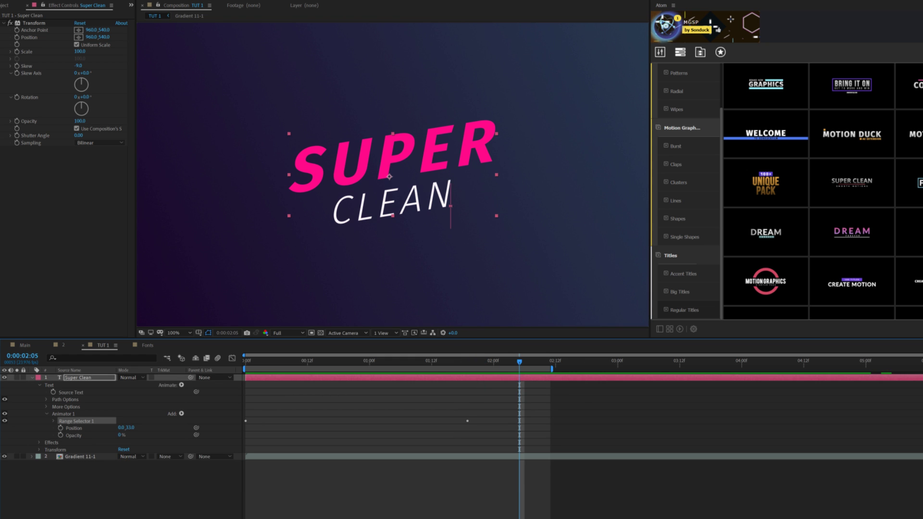
click(33, 83)
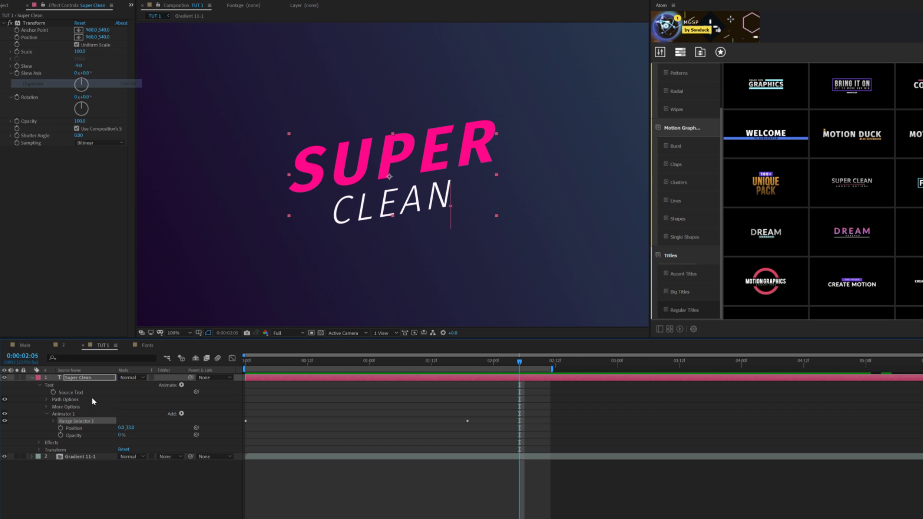
click(54, 428)
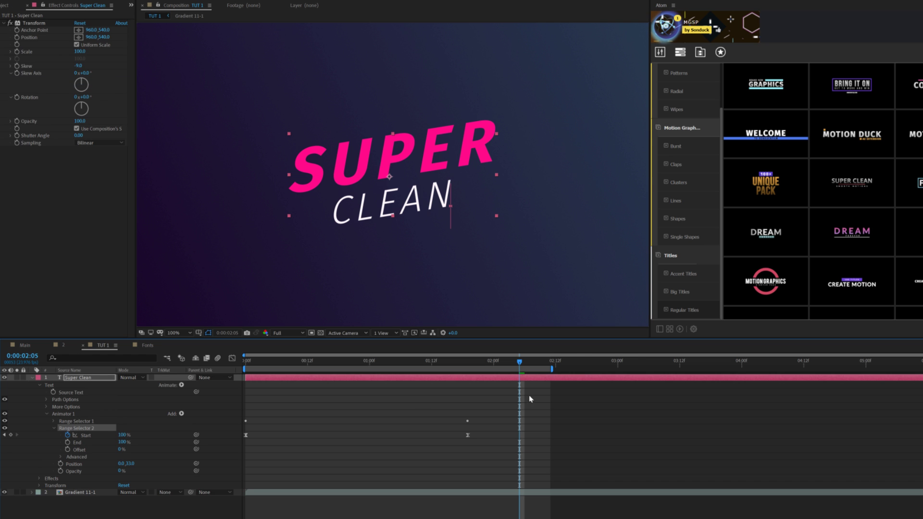
Clear Range Selector 2's copied Start keyframes, set its Start and End to 0%, and keyframe Start at 0:00:04:06.
drag(581, 366, 762, 372)
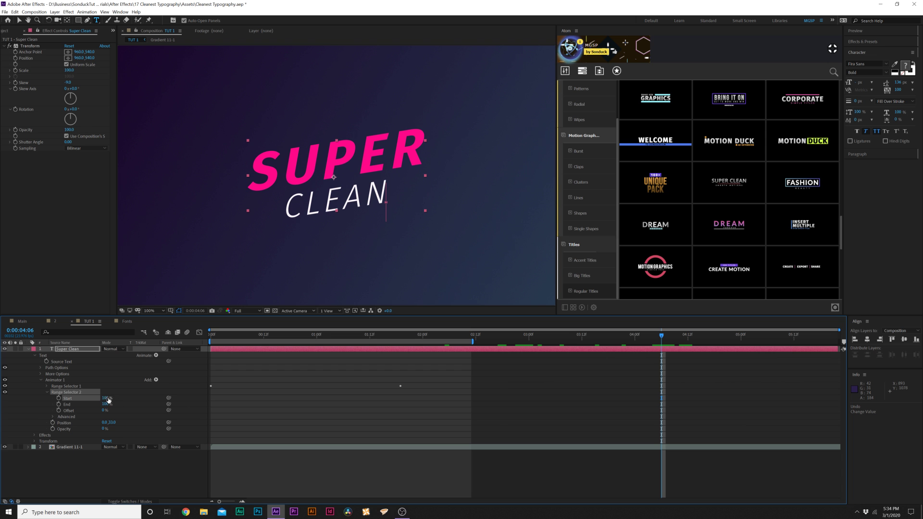
drag(124, 435, 90, 435)
drag(79, 397, 21, 403)
click(58, 404)
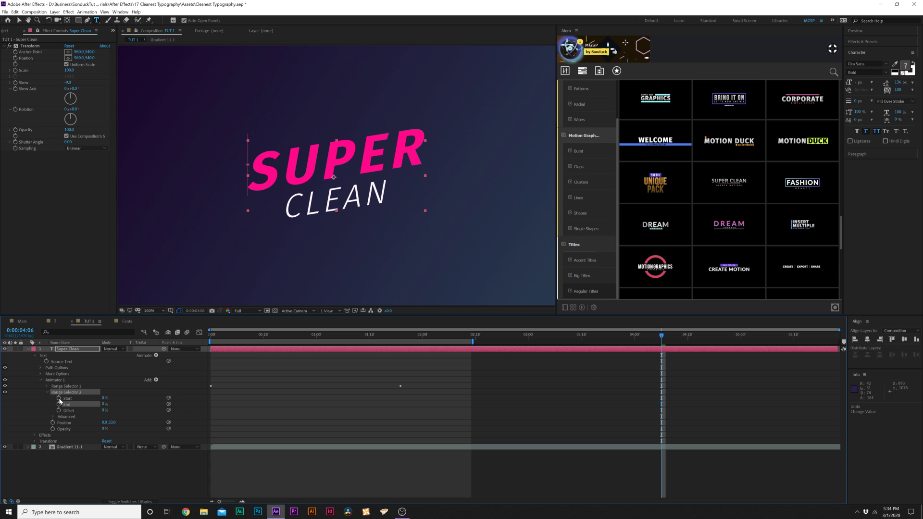
click(59, 398)
Keyframe Range Selector 2's Start at 100% at 0:00:05:21 and apply Easy Ease to both of its keyframes.
drag(686, 336, 834, 336)
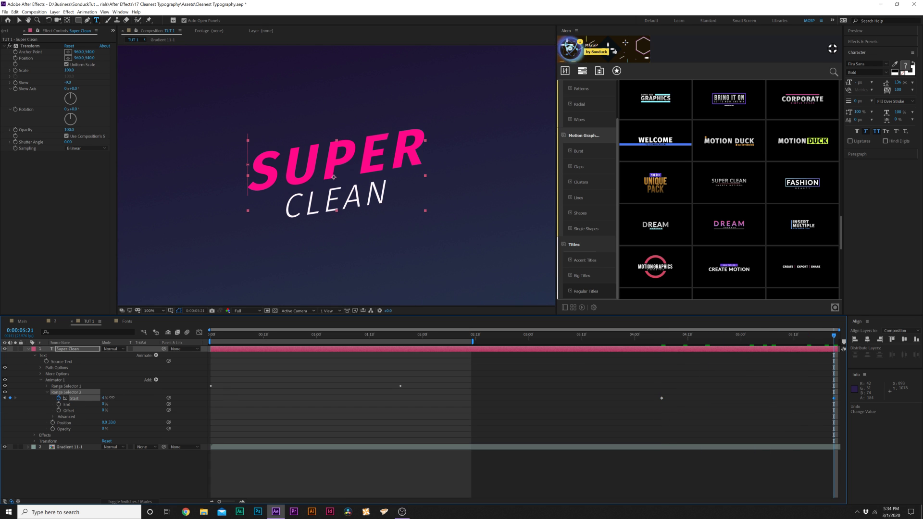
drag(111, 397, 312, 392)
key(space)
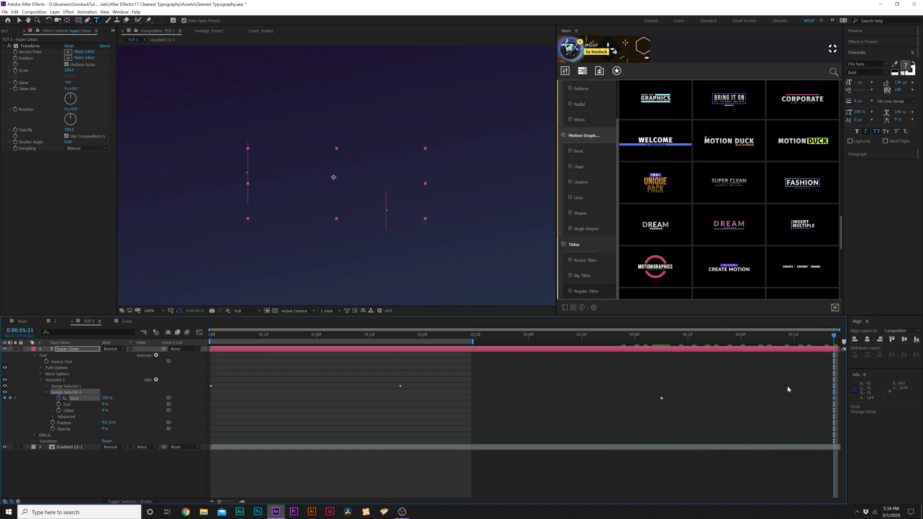
drag(644, 417, 841, 387)
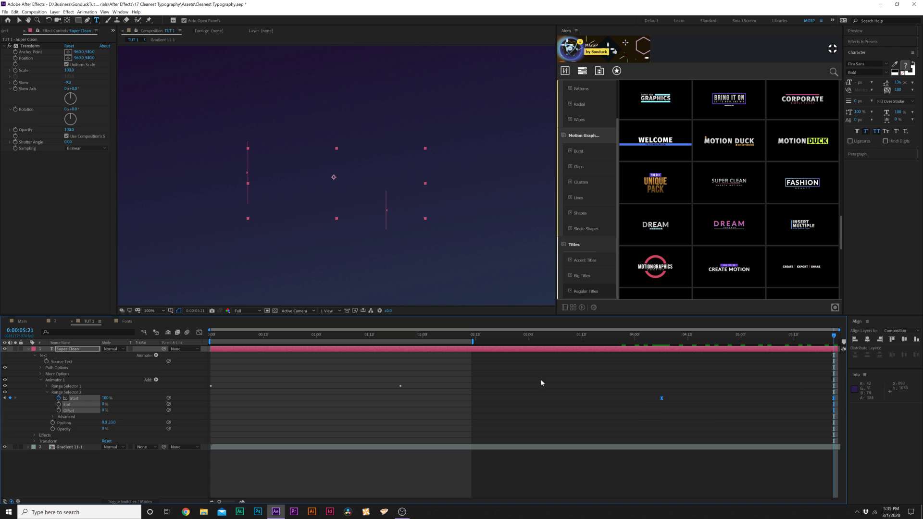
Steepen the speed curve between Range Selector 2's Start keyframes by lengthening both easing handles toward each other.
click(199, 332)
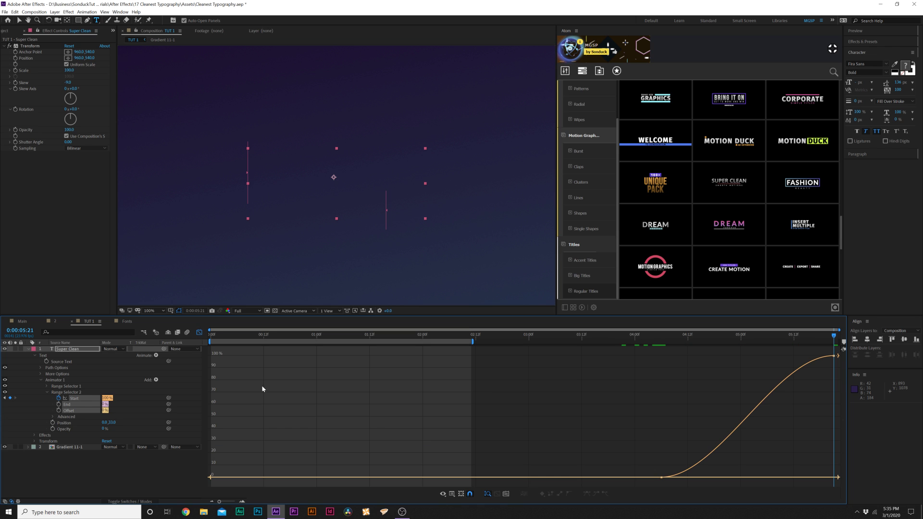
click(58, 391)
click(74, 399)
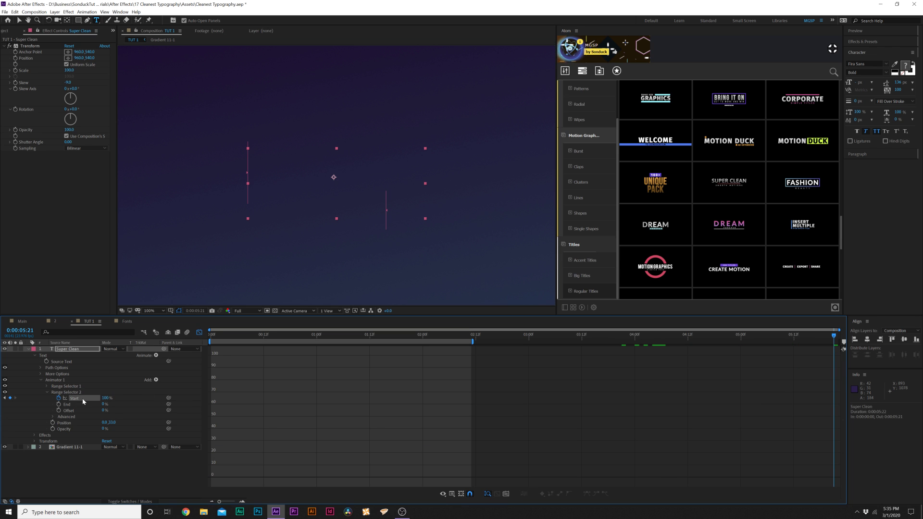
click(832, 357)
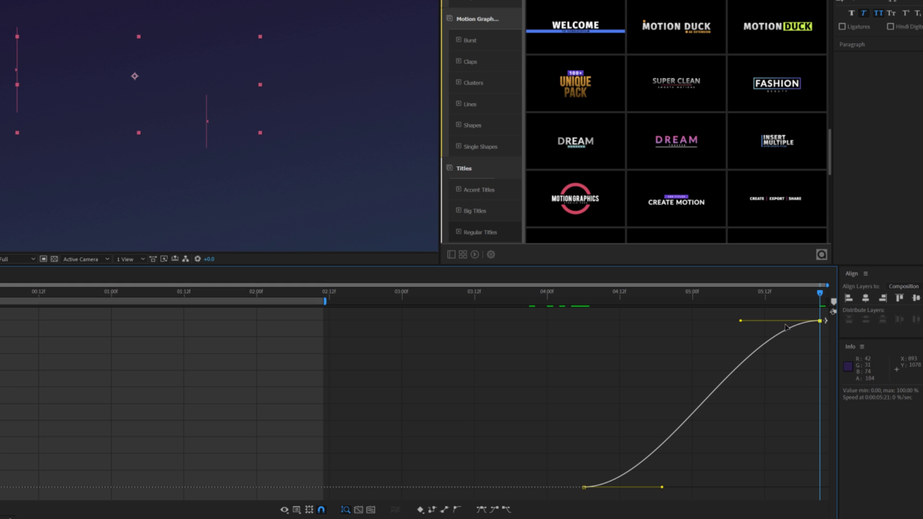
drag(735, 322, 616, 320)
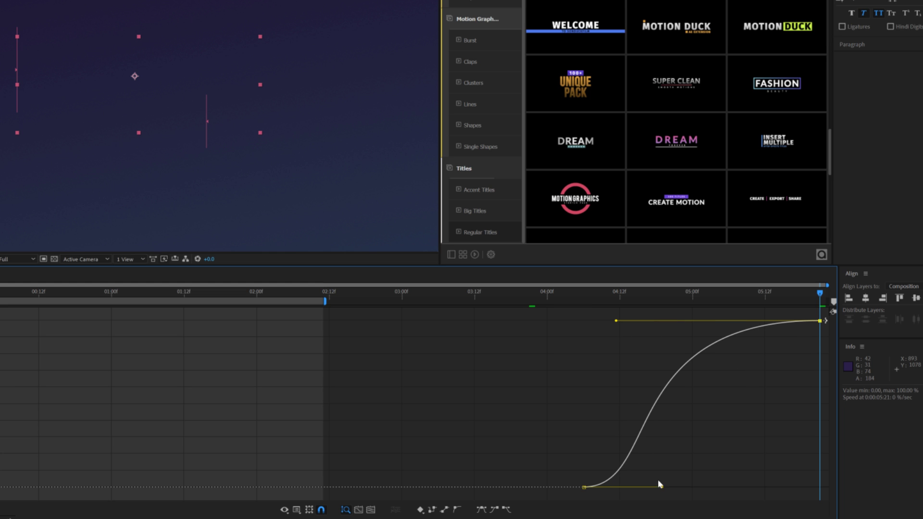
drag(661, 487, 781, 486)
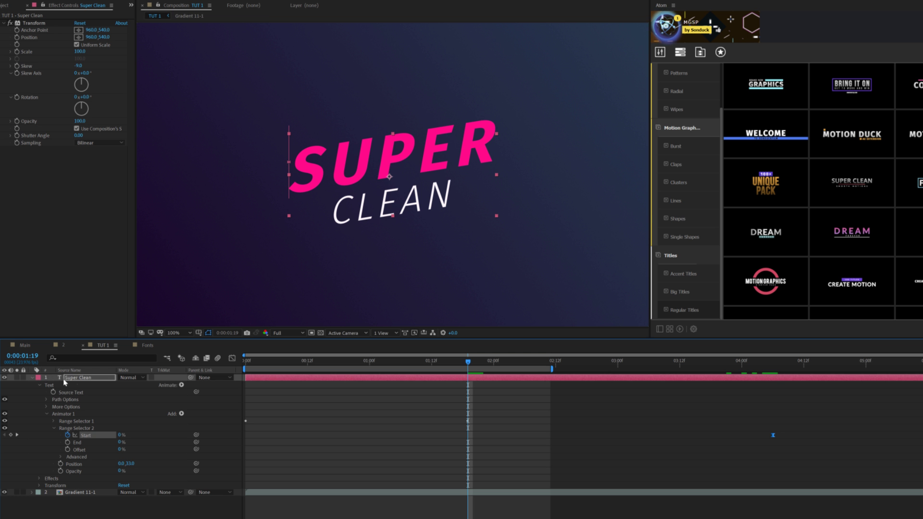
Keyframe the Super Clean layer's Scale at 100% at 0:00:01:19 and 94% at 0:00:02:01.
key(s)
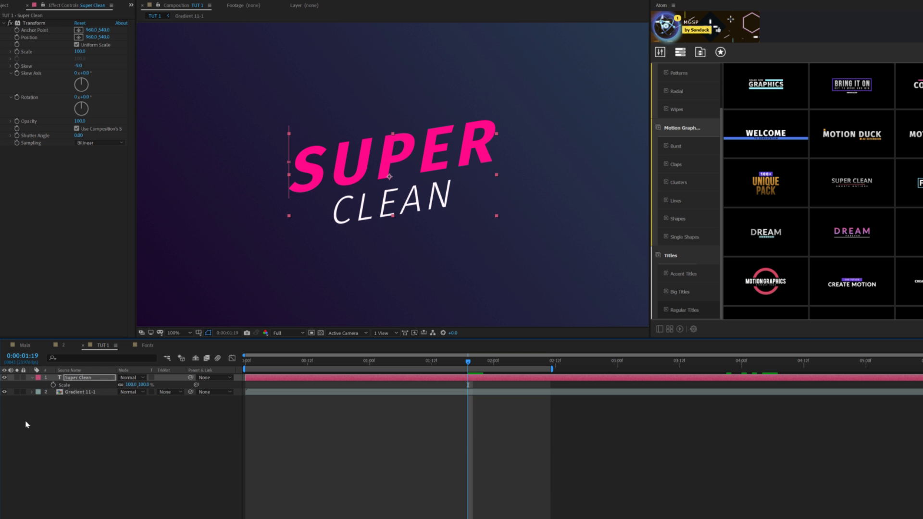
click(53, 385)
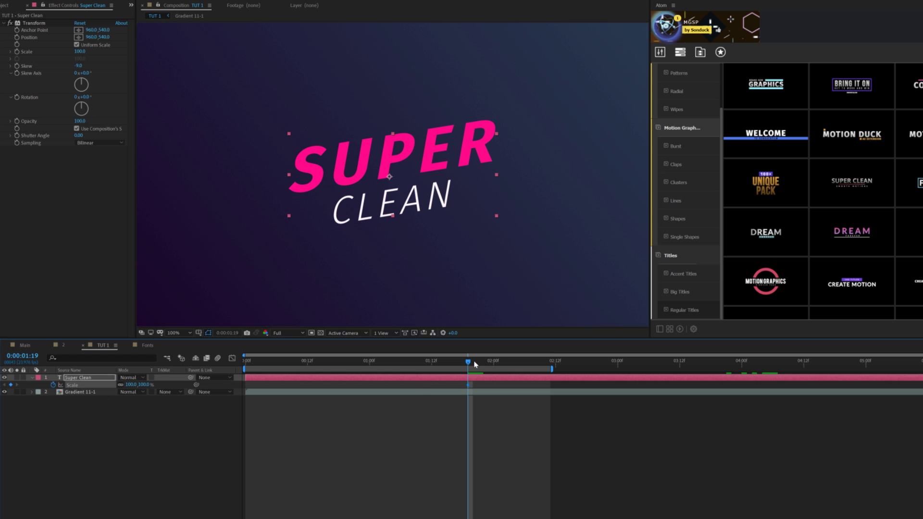
drag(469, 362, 500, 367)
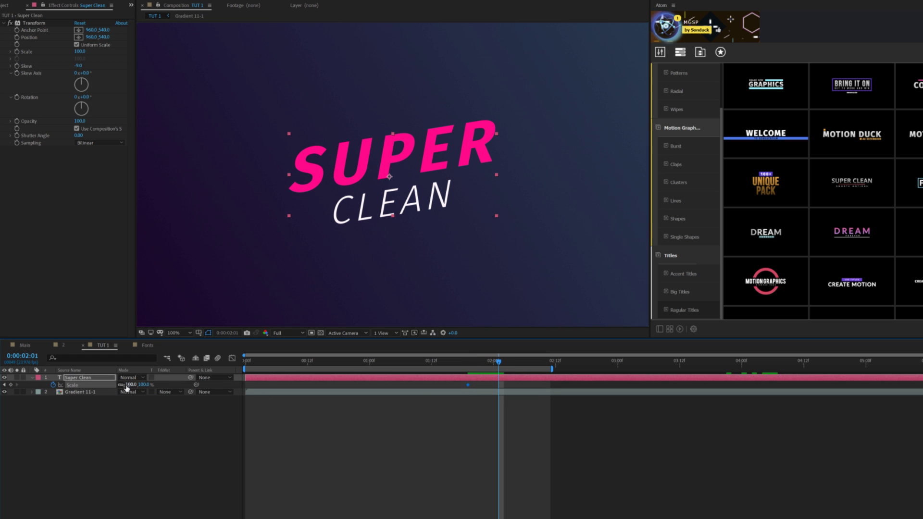
drag(131, 384, 121, 385)
Apply Easy Ease to the title's Scale keyframe at 0:00:02:01.
click(154, 445)
drag(512, 383, 481, 393)
key(F9)
click(510, 394)
click(498, 384)
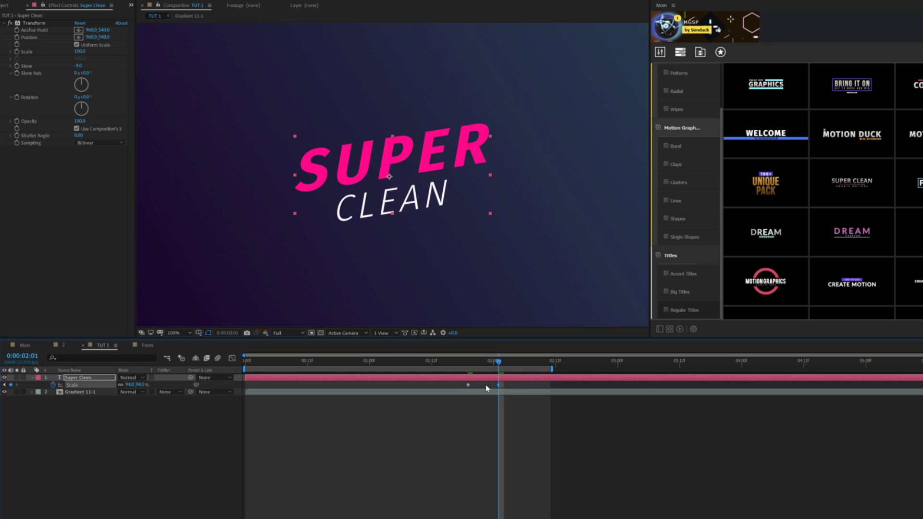
Copy both Scale keyframes to 0:00:04:07, time-reverse the pasted pair, and preview the result.
drag(511, 382, 462, 387)
drag(728, 368, 779, 370)
key(ctrl+v)
right_click(780, 386)
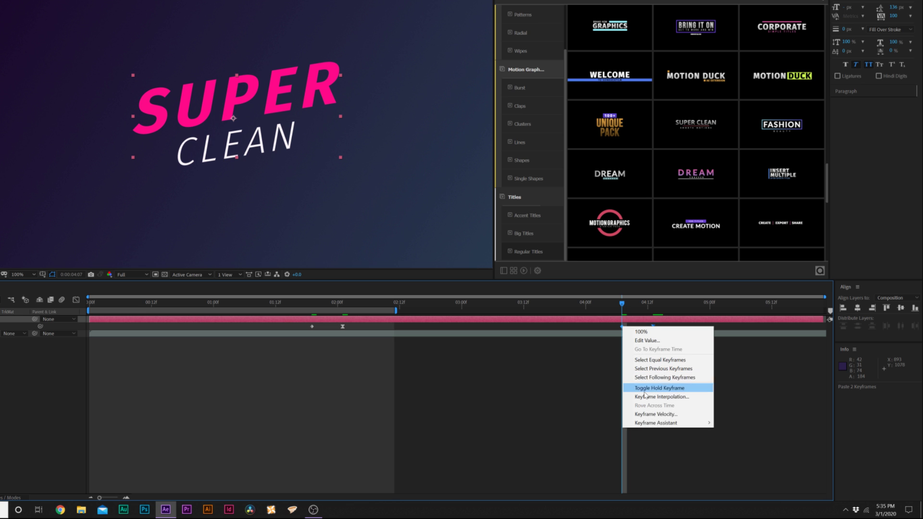
mouse_move(653, 425)
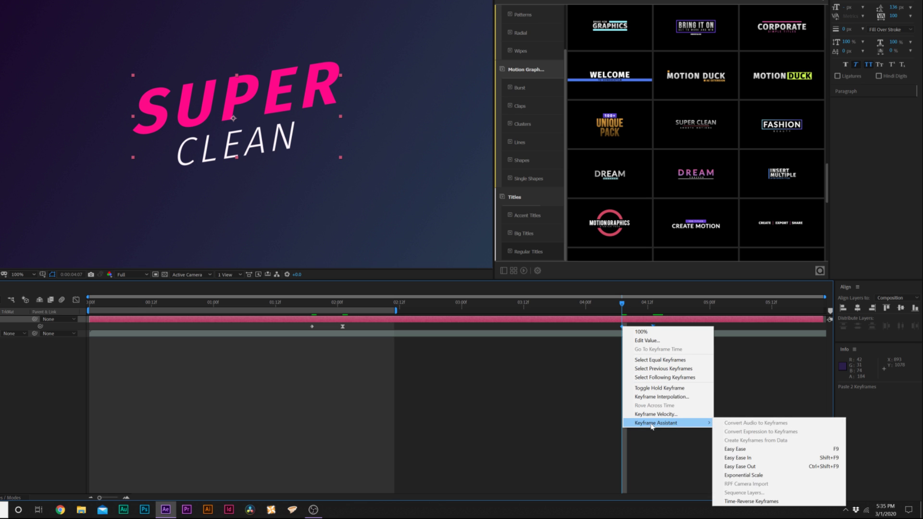
click(748, 501)
key(space)
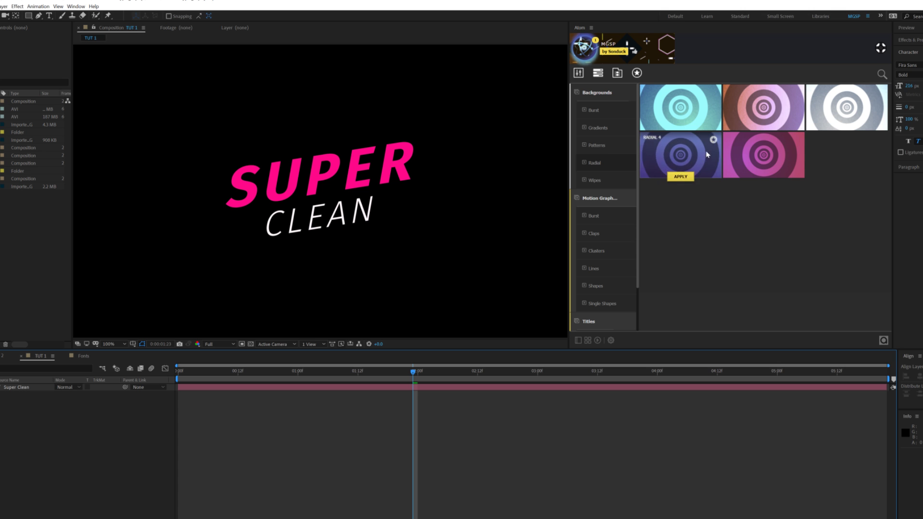
Apply the Radial 4 background preset from the first frame and place its layer beneath the Super Clean title.
click(680, 176)
drag(438, 388, 190, 390)
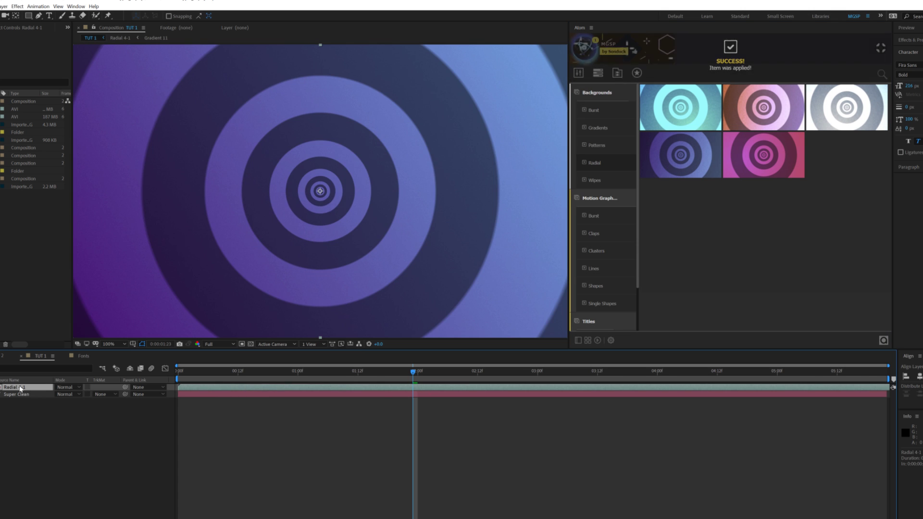
drag(19, 387, 26, 407)
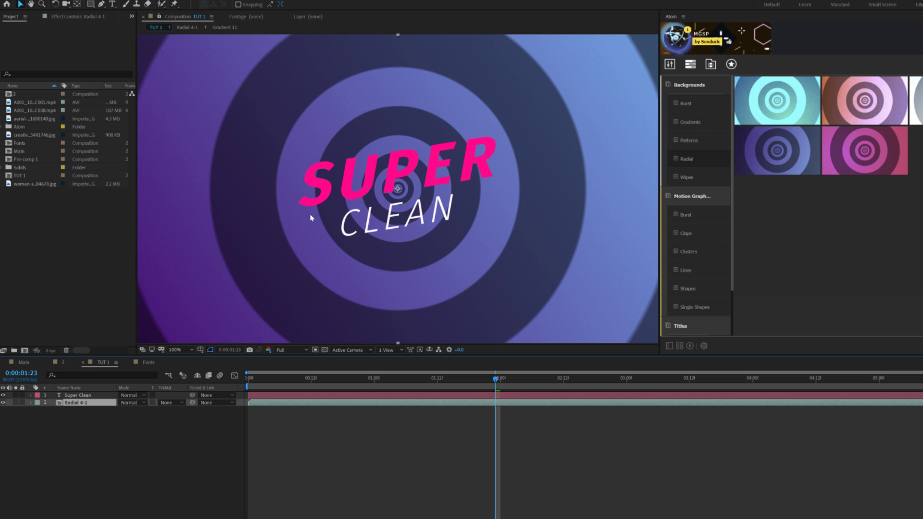
Lower the Radial 4-1 layer's opacity to darken it behind the title and check it against the animation.
drag(122, 409, 98, 409)
key(F2)
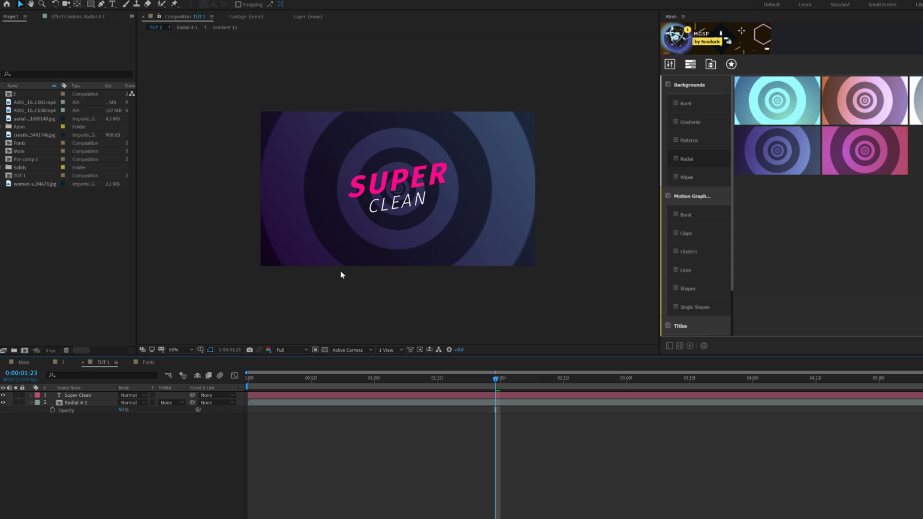
drag(267, 379, 305, 383)
click(75, 403)
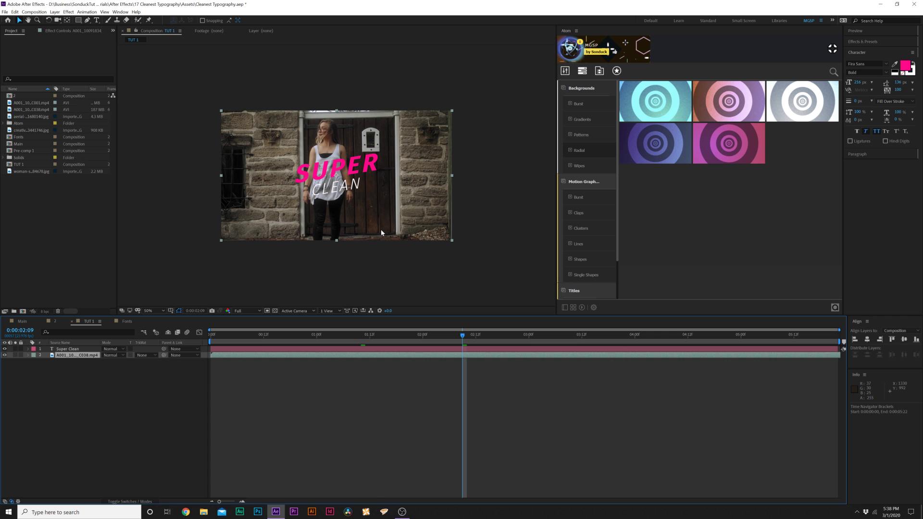
Create a 1920 by 1080 black solid between the Super Clean title and the video footage layer.
scroll(327, 191, up, 2)
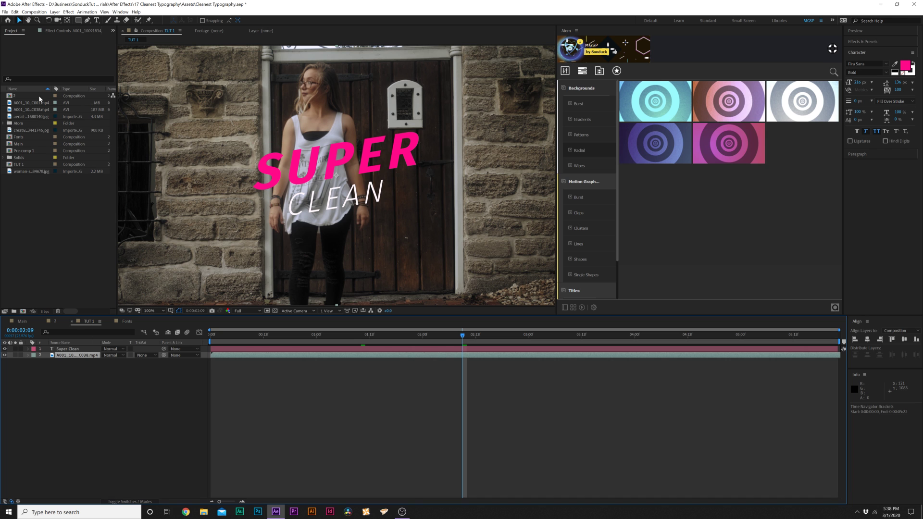
click(56, 12)
mouse_move(59, 19)
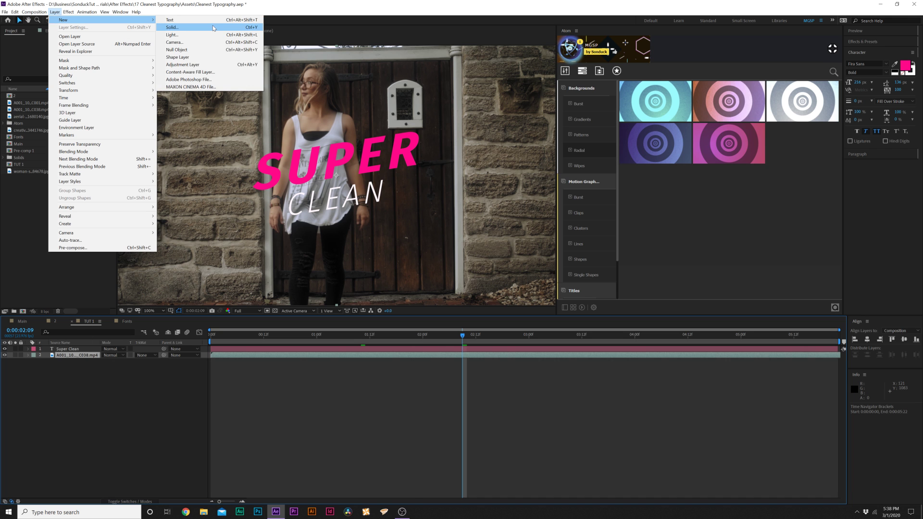
click(173, 27)
drag(81, 4, 313, 125)
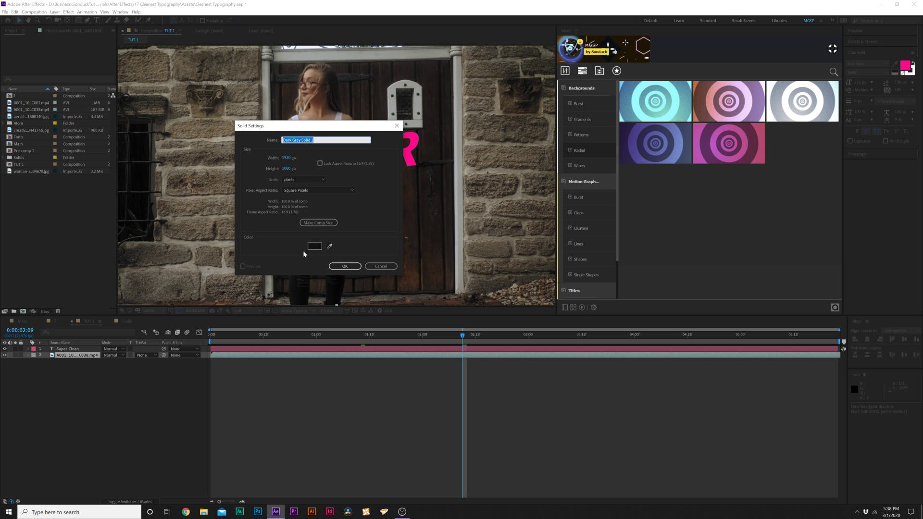
click(314, 246)
click(561, 230)
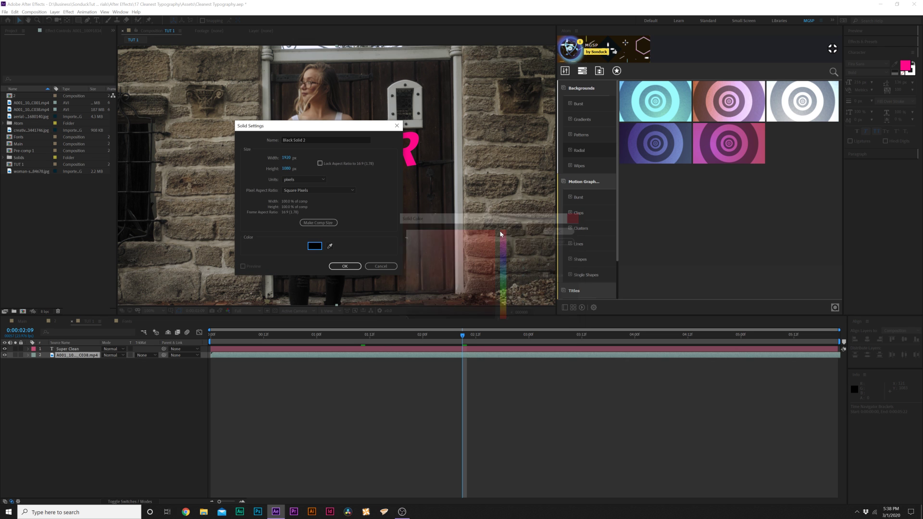
click(344, 265)
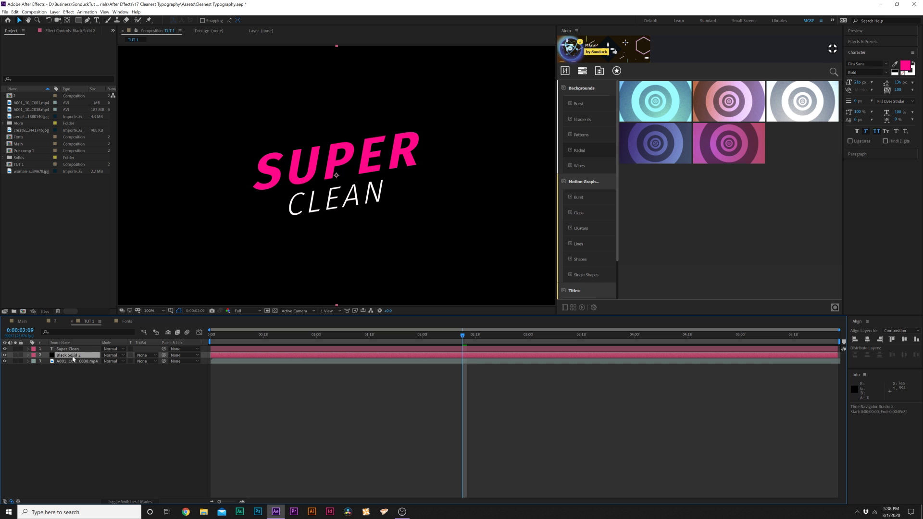
Keyframe Black Solid 2's Position at 0:00:01:00, and move the solid completely out of frame at the first frame.
click(316, 334)
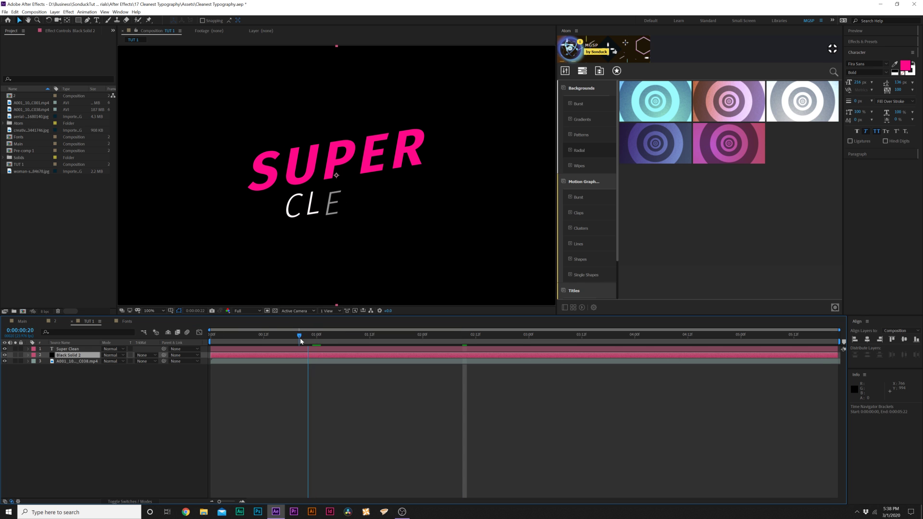
drag(320, 342, 316, 340)
key(p)
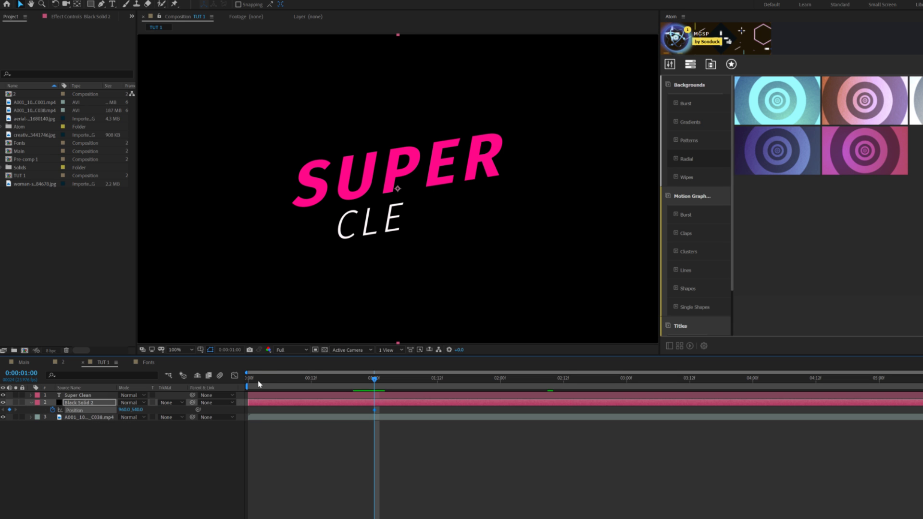
drag(258, 381, 247, 379)
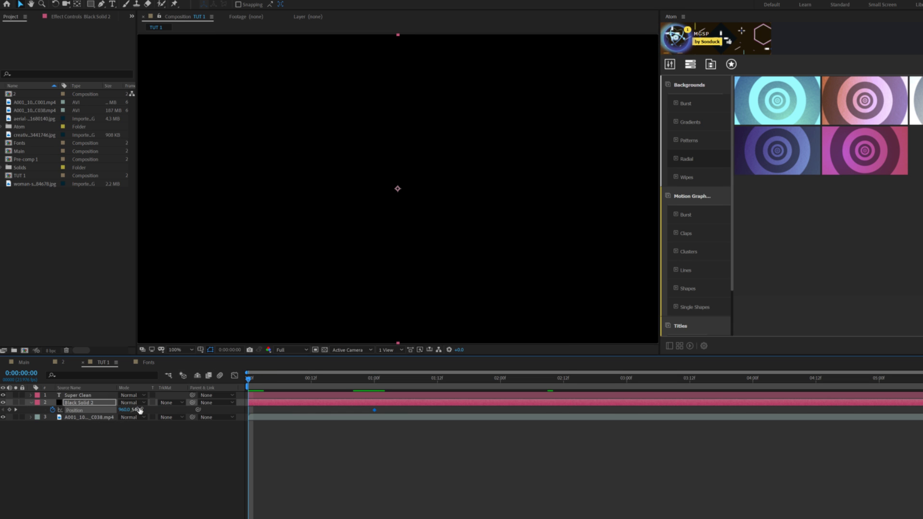
drag(111, 407, 91, 409)
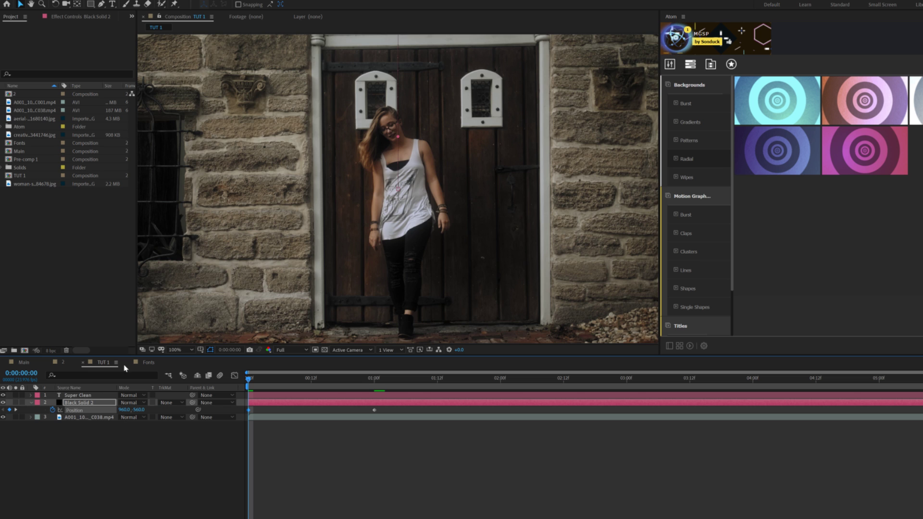
Ease the black solid's ending Position keyframe at 0:00:01:00.
scroll(340, 216, down, 1)
key(period)
key(period)
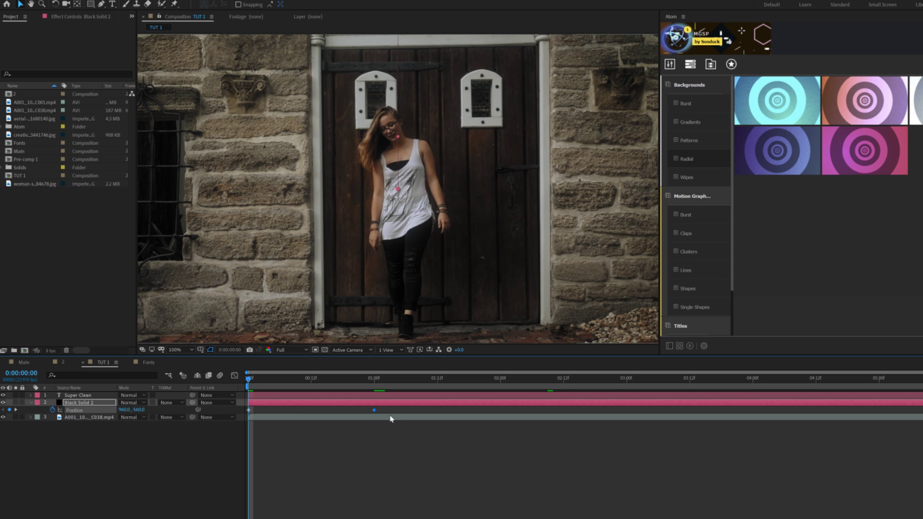
Set Black Solid 2's opacity to 45% and preview it sliding in over the footage behind the title.
click(374, 382)
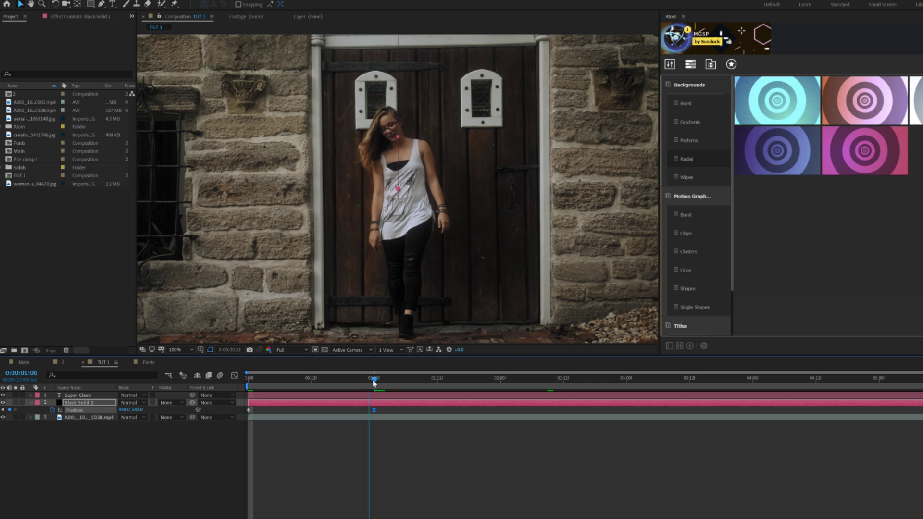
click(122, 427)
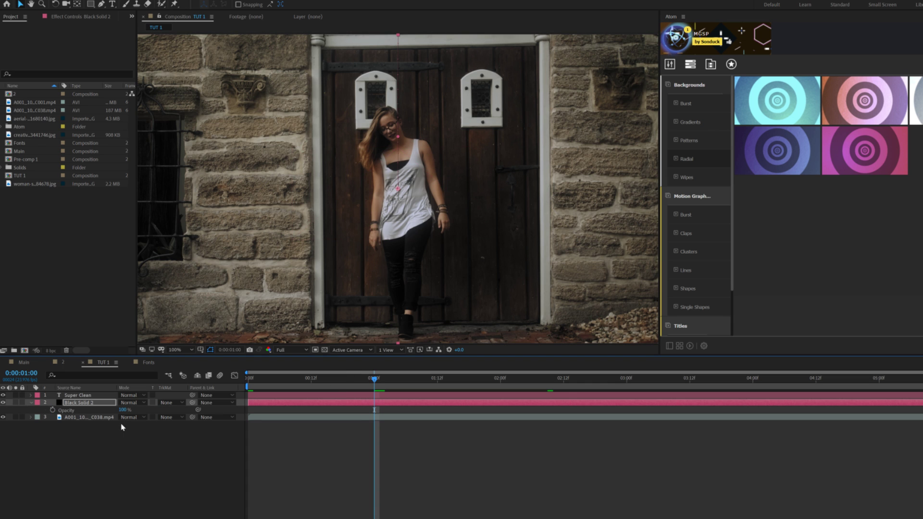
mouse_move(123, 412)
mouse_down()
mouse_move(104, 409)
mouse_move(114, 408)
mouse_up()
click(184, 448)
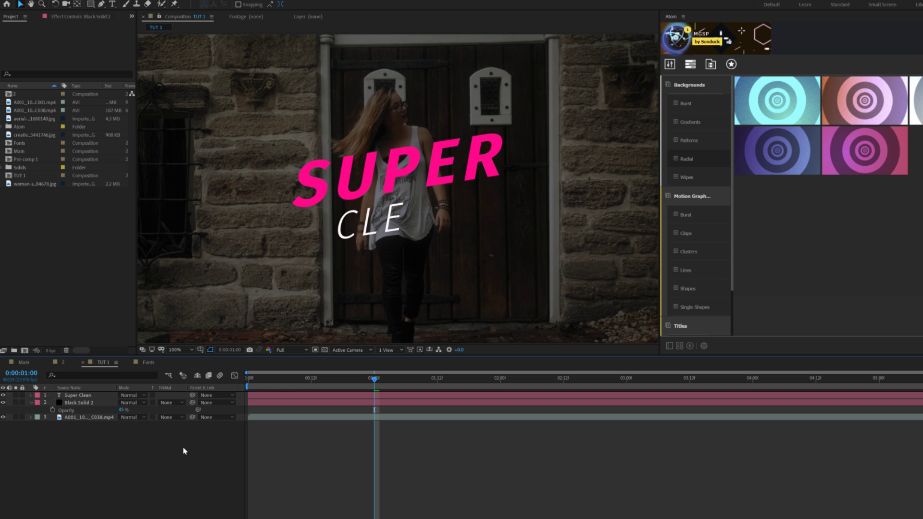
drag(274, 379, 235, 375)
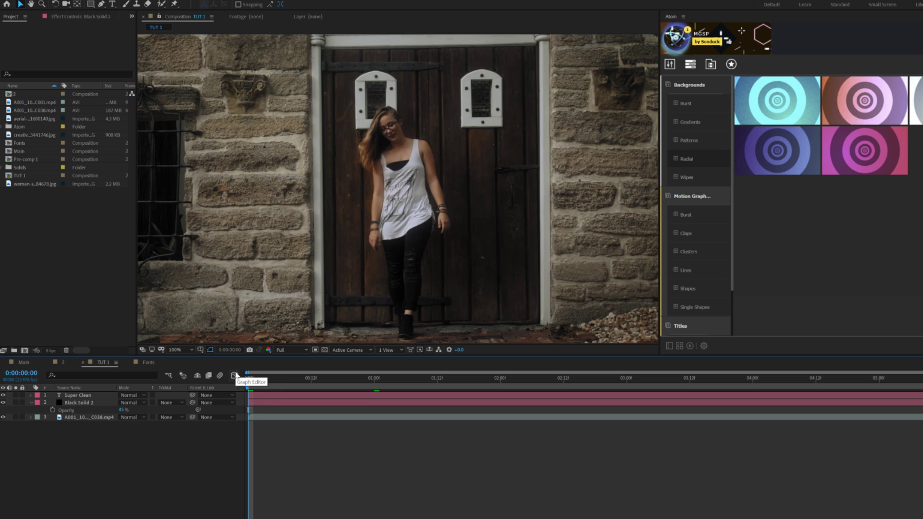
drag(270, 372, 626, 384)
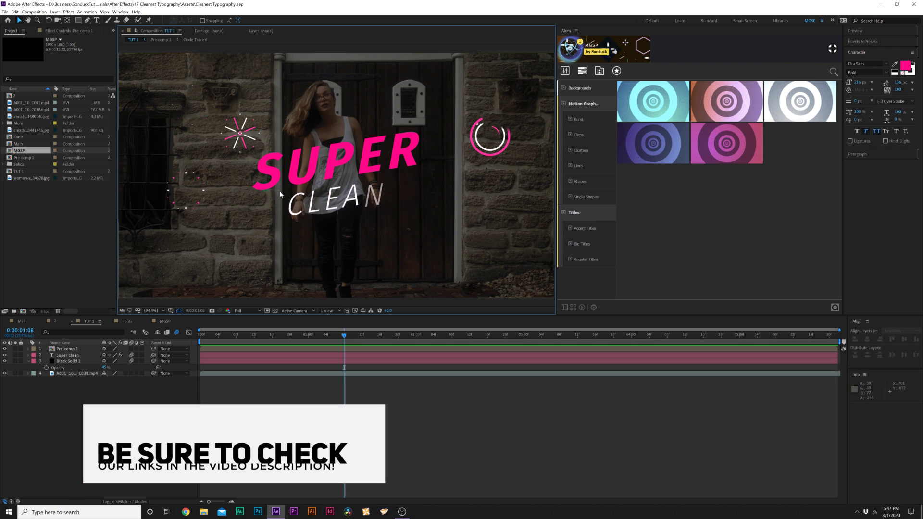
Apply the Title 77 preset in the MGSP composition and end the work area just before the title layer's end.
click(165, 321)
mouse_move(738, 283)
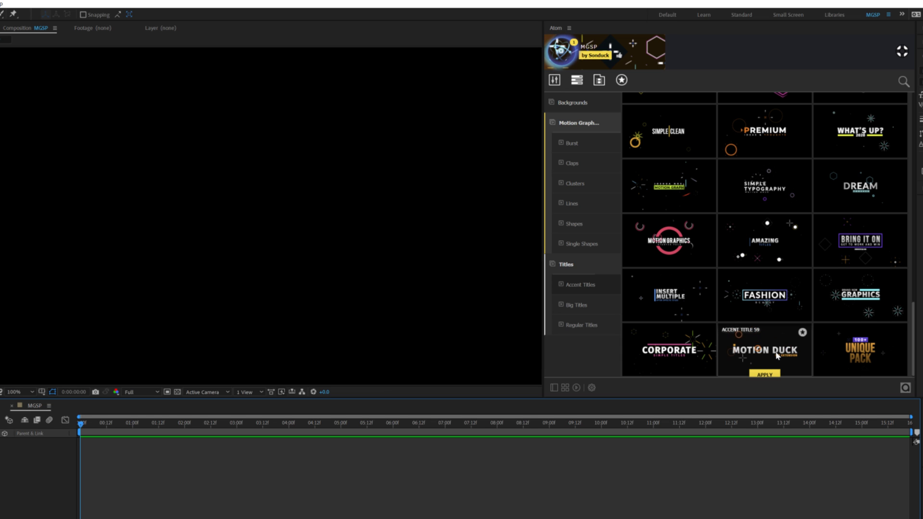
click(591, 329)
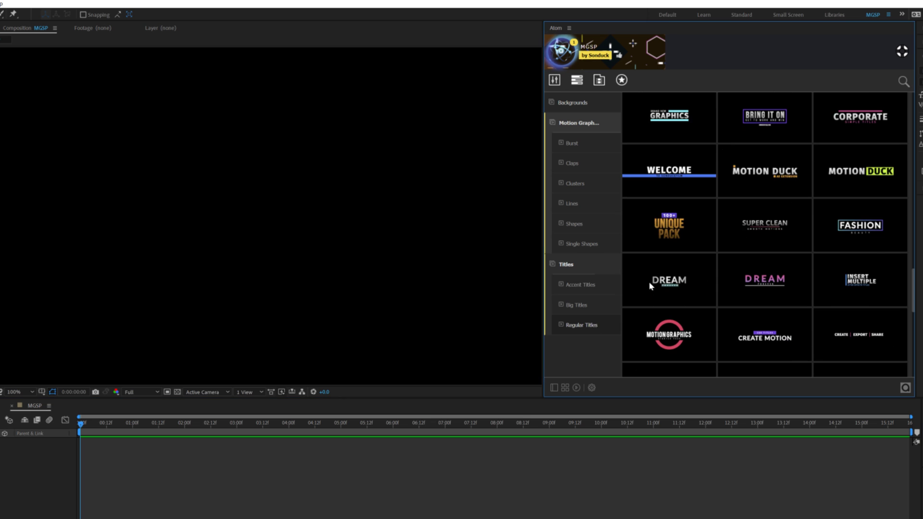
scroll(741, 259, down, 3)
scroll(742, 285, down, 2)
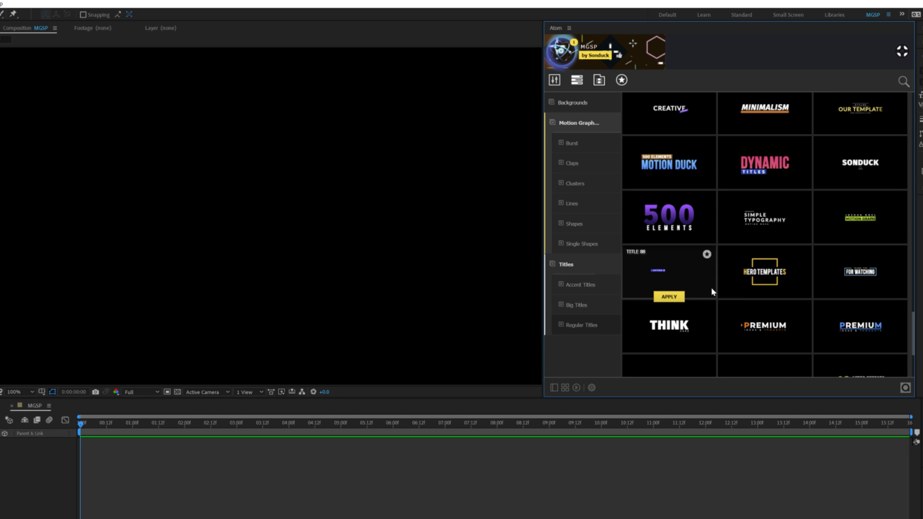
scroll(693, 278, down, 1)
scroll(771, 201, up, 4)
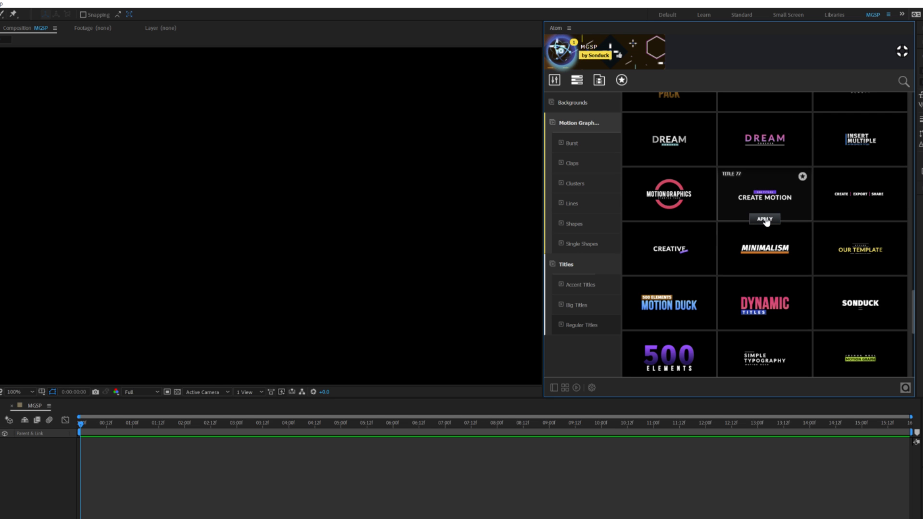
click(764, 220)
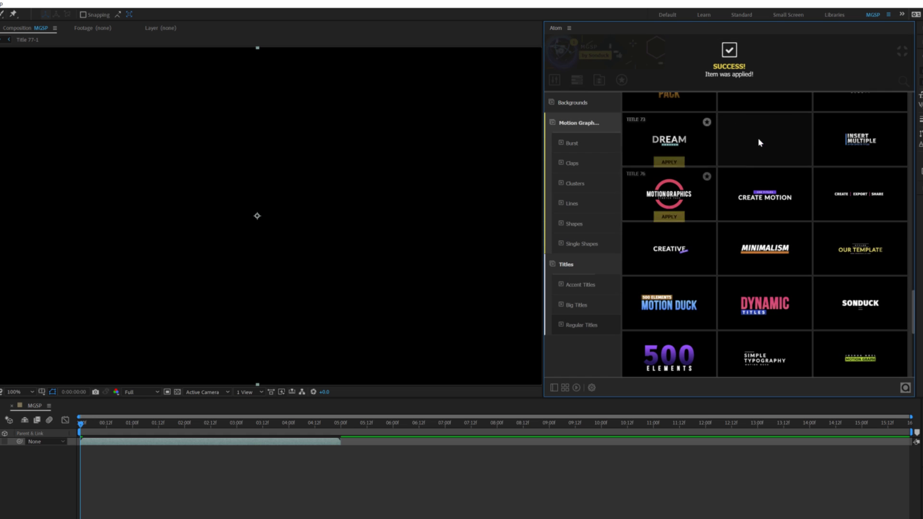
drag(102, 427, 215, 433)
drag(286, 440, 325, 439)
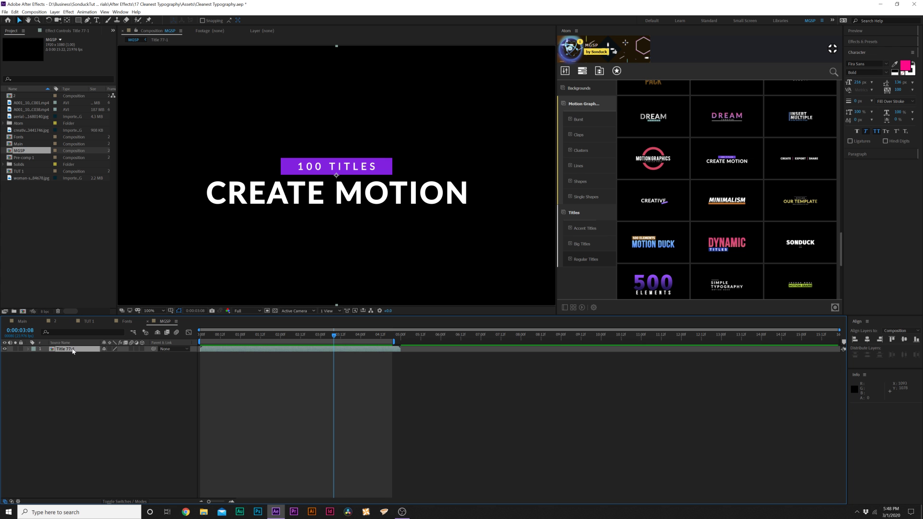
Inside Title 77-1, change the main title text to Sonduckfilm and the subtitle to SUBSCRIBE to.
double_click(72, 350)
click(73, 361)
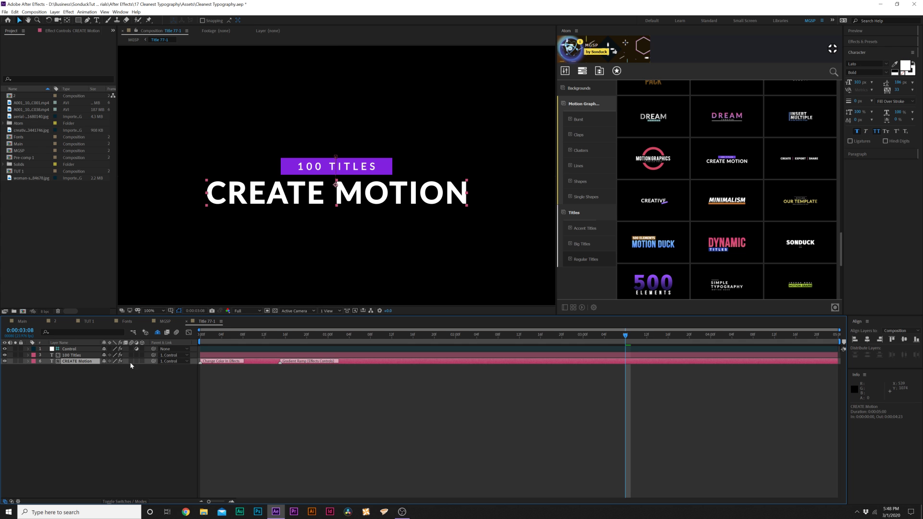
click(97, 20)
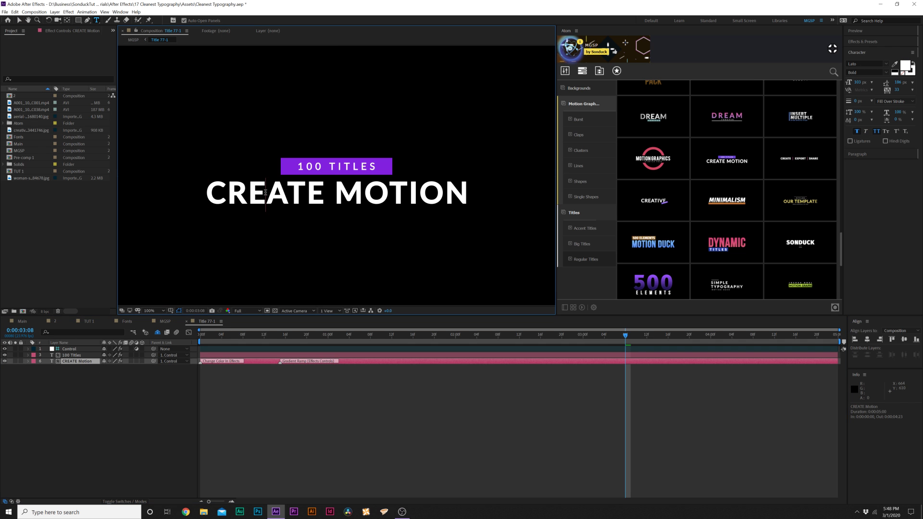
Widen the subtitle box with the Control layer's Box Size and change the Box Color to pink.
click(72, 349)
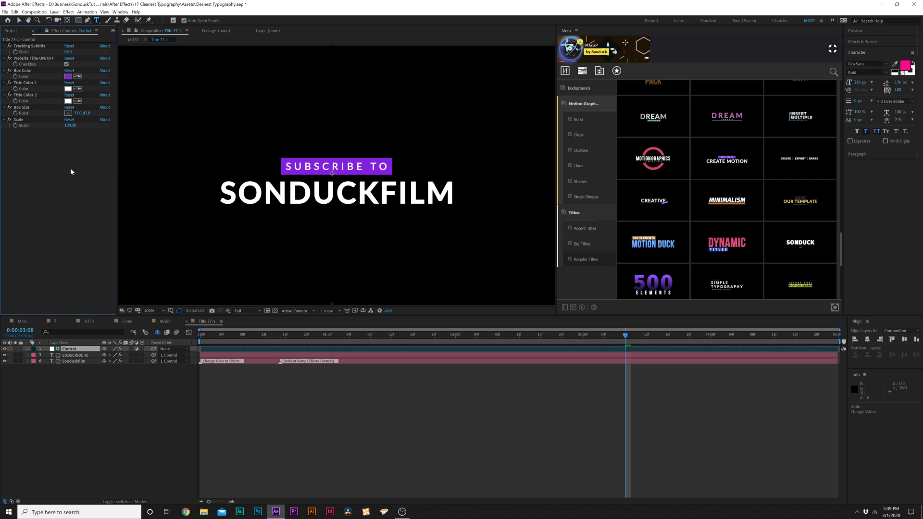
drag(76, 113, 79, 115)
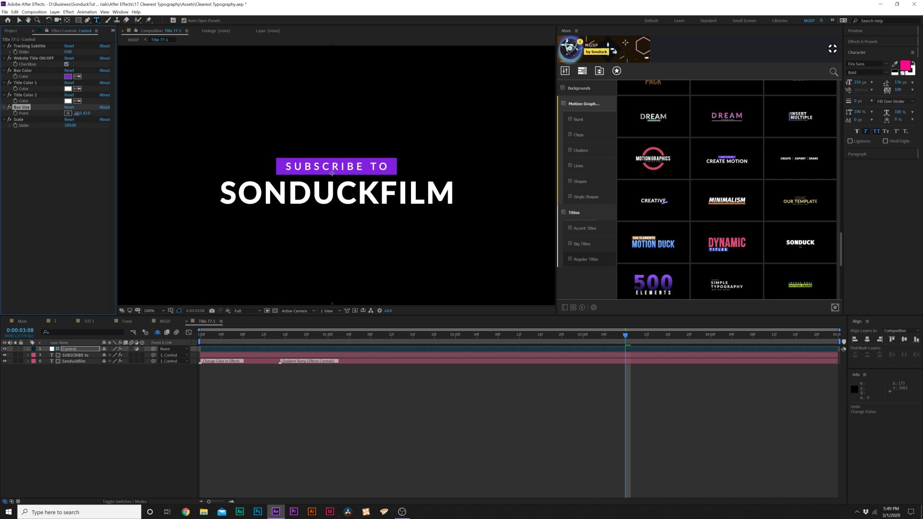
click(69, 79)
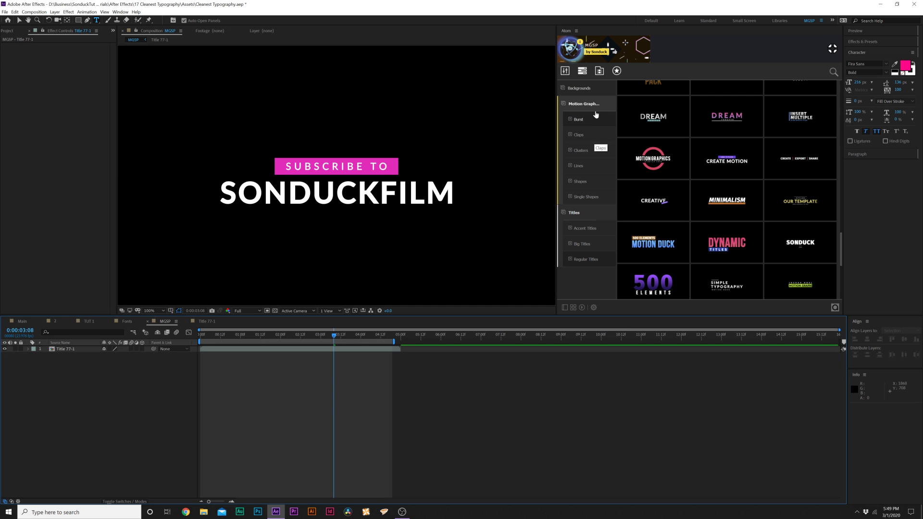
Add the Cluster 40 motion graphic above the title in the MGSP composition and preview it.
click(585, 155)
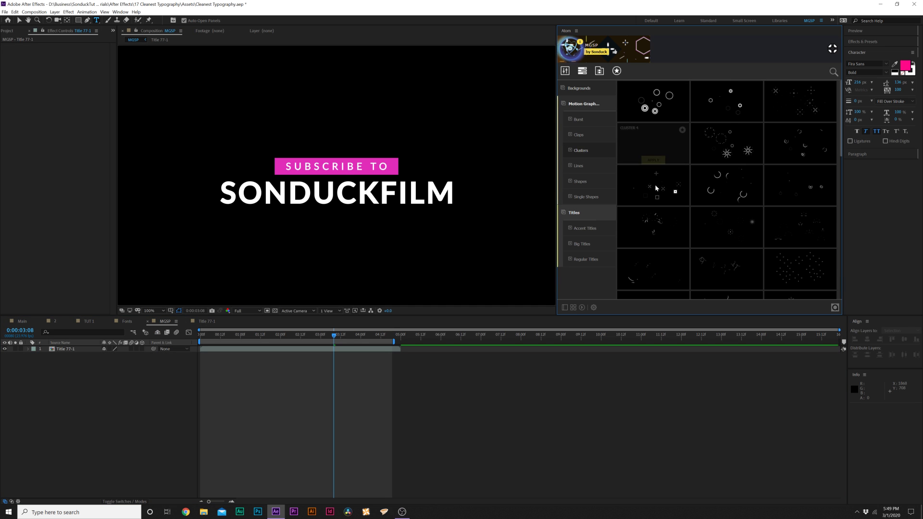
click(585, 119)
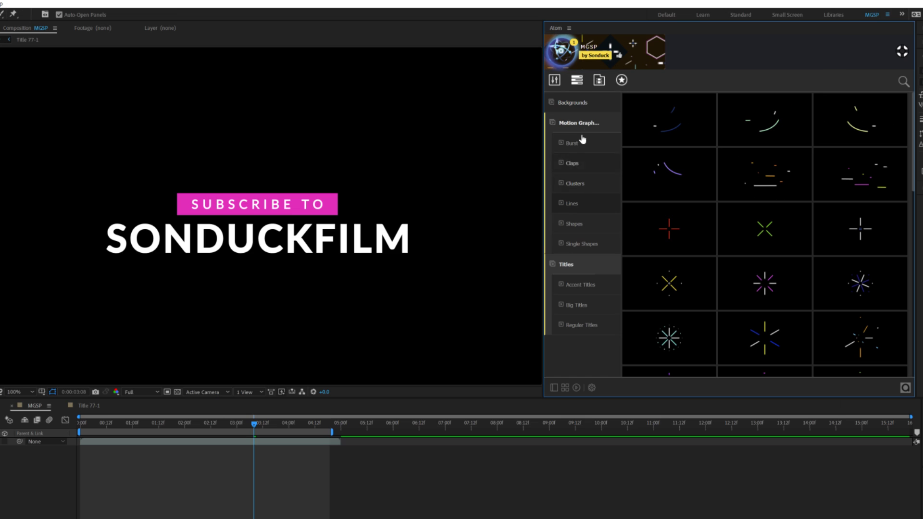
mouse_move(668, 327)
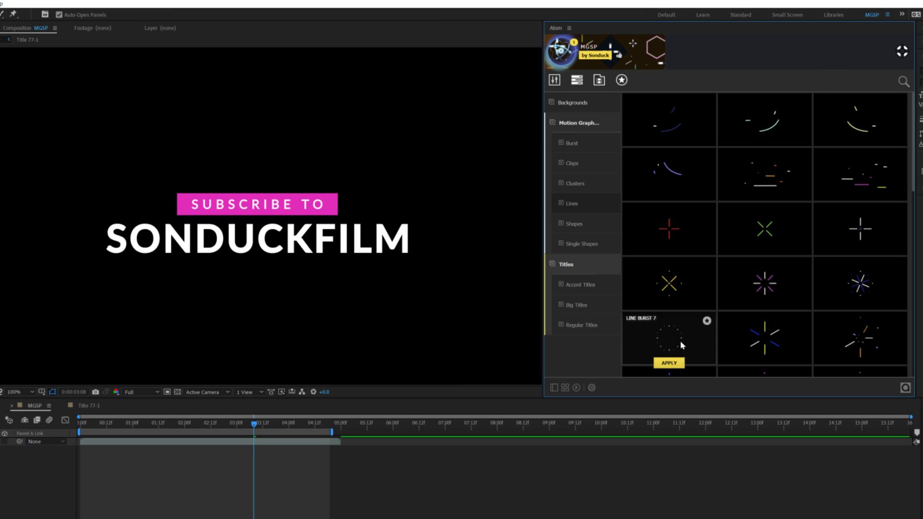
click(575, 183)
scroll(696, 253, down, 5)
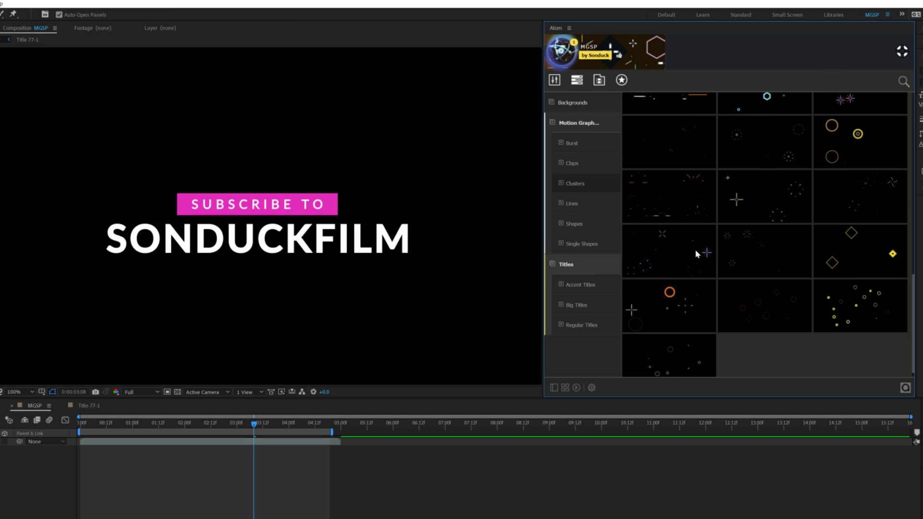
mouse_move(687, 295)
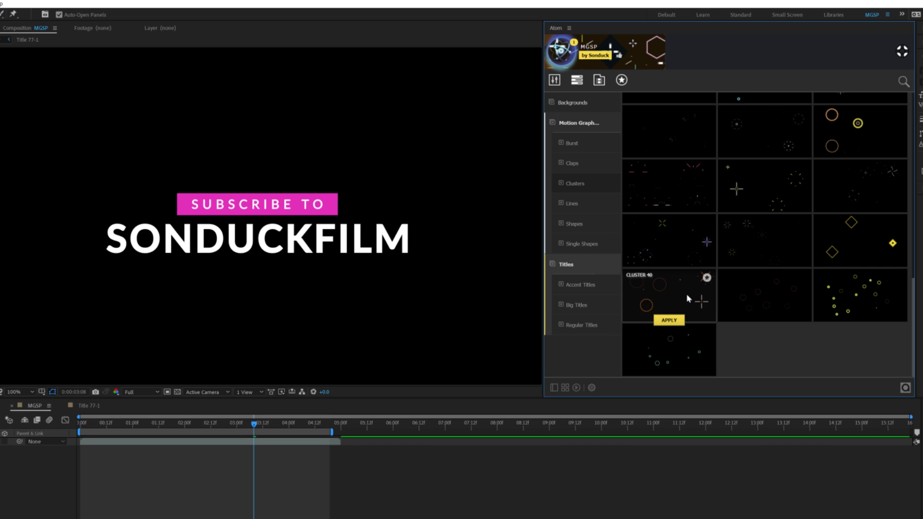
click(668, 319)
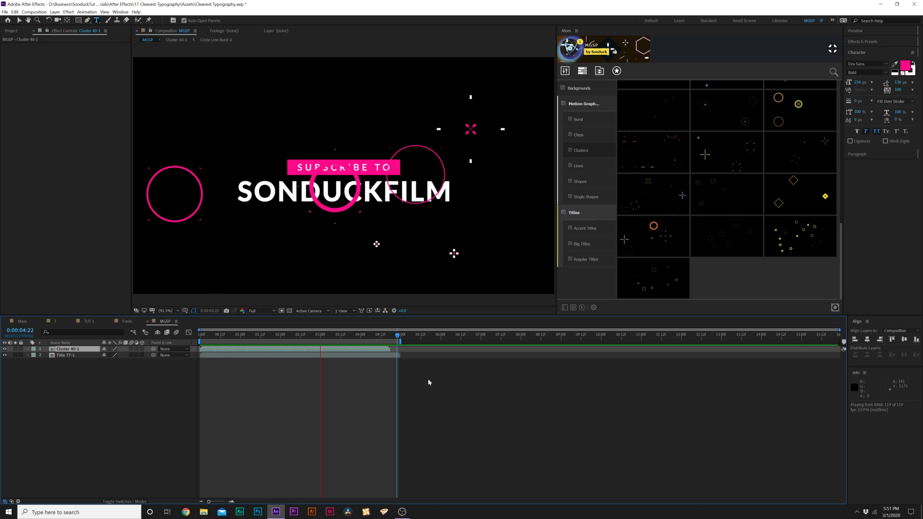
Apply the Triangle Burst 1 background beneath the title, lower its opacity to 23%, and preview the animation.
click(577, 89)
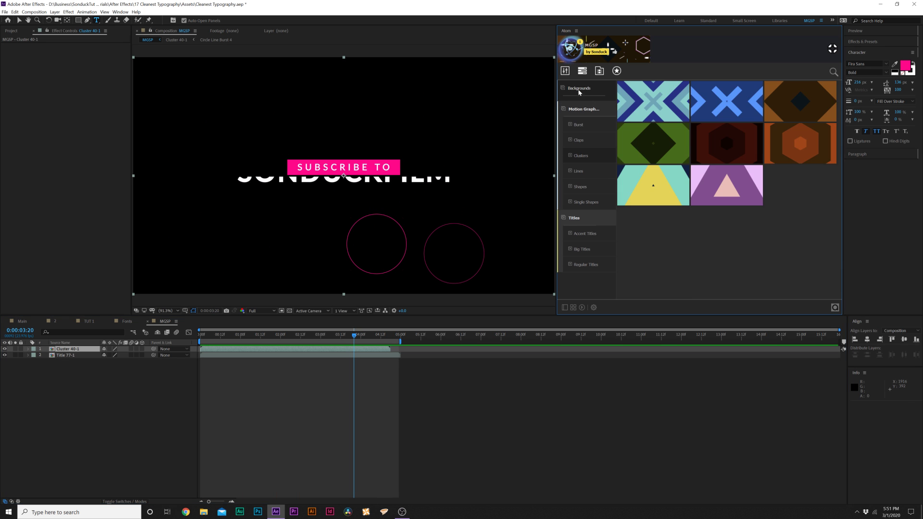
click(580, 151)
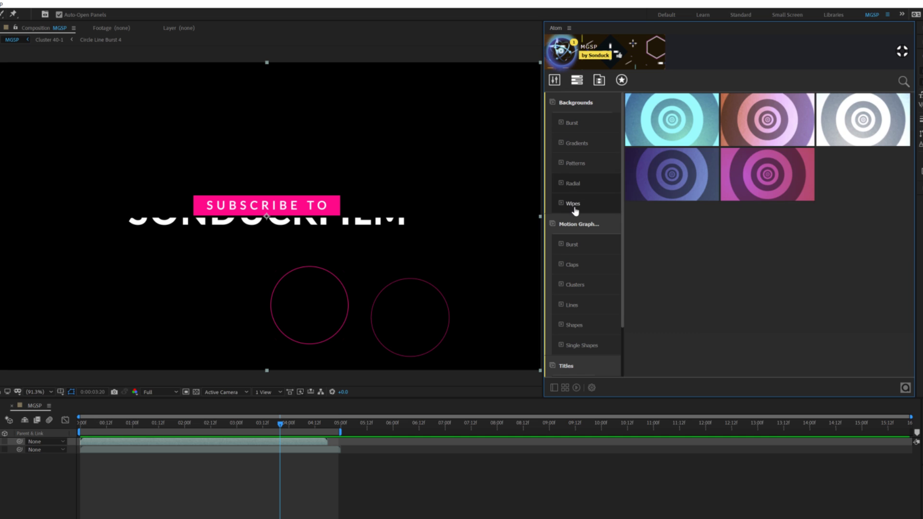
click(579, 168)
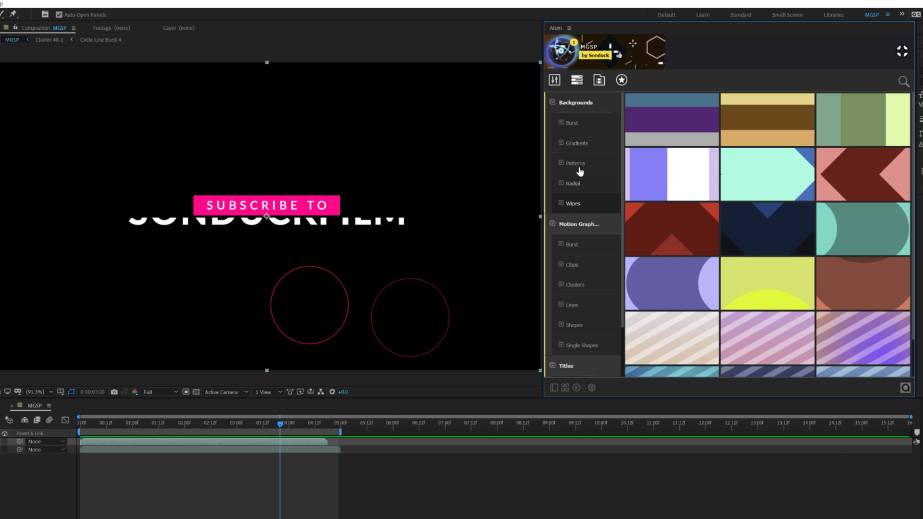
click(576, 129)
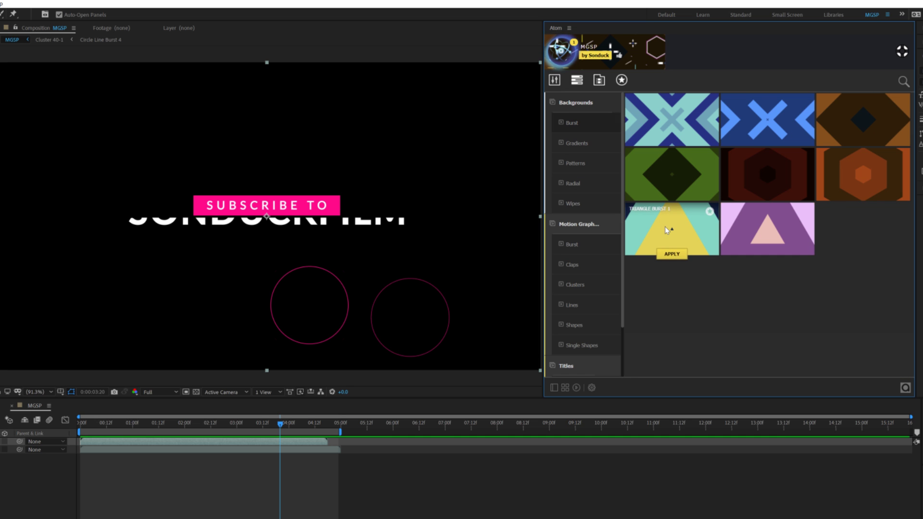
click(672, 255)
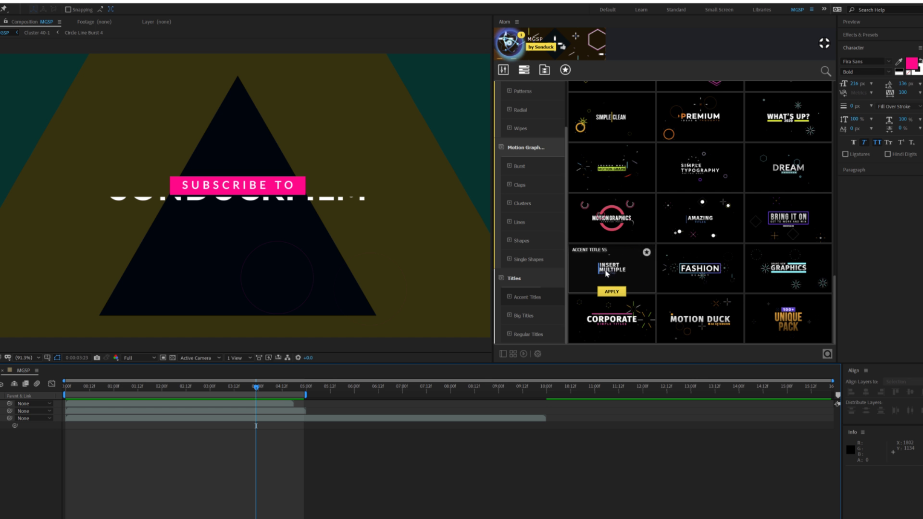
Browse the Accent Titles presets and look at their animated previews.
scroll(701, 219, down, 5)
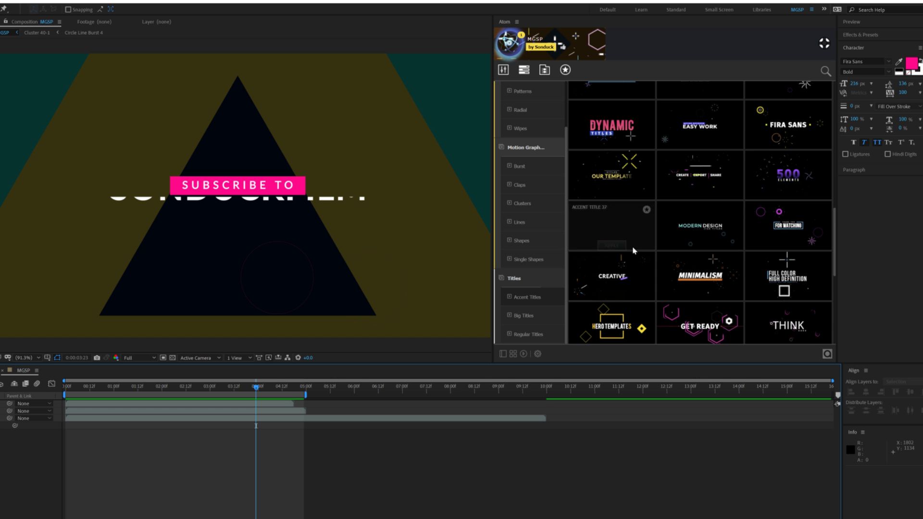
mouse_move(788, 184)
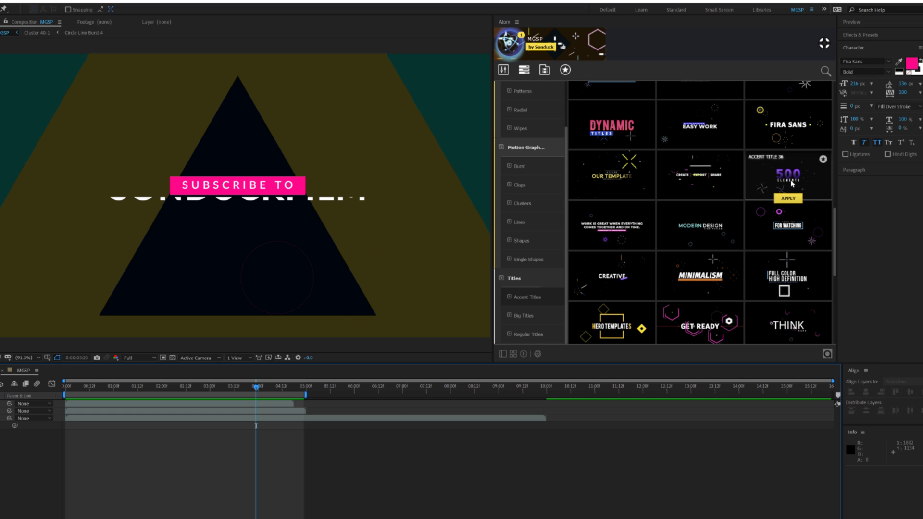
mouse_move(683, 193)
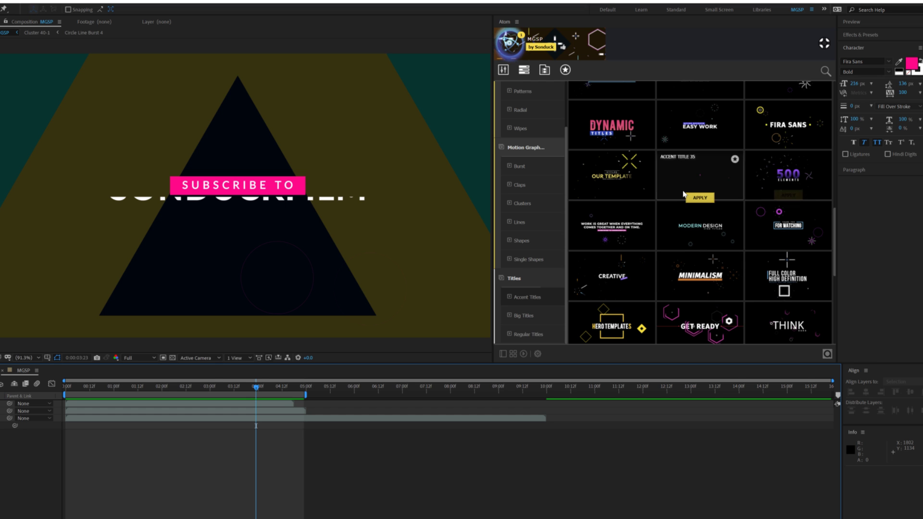